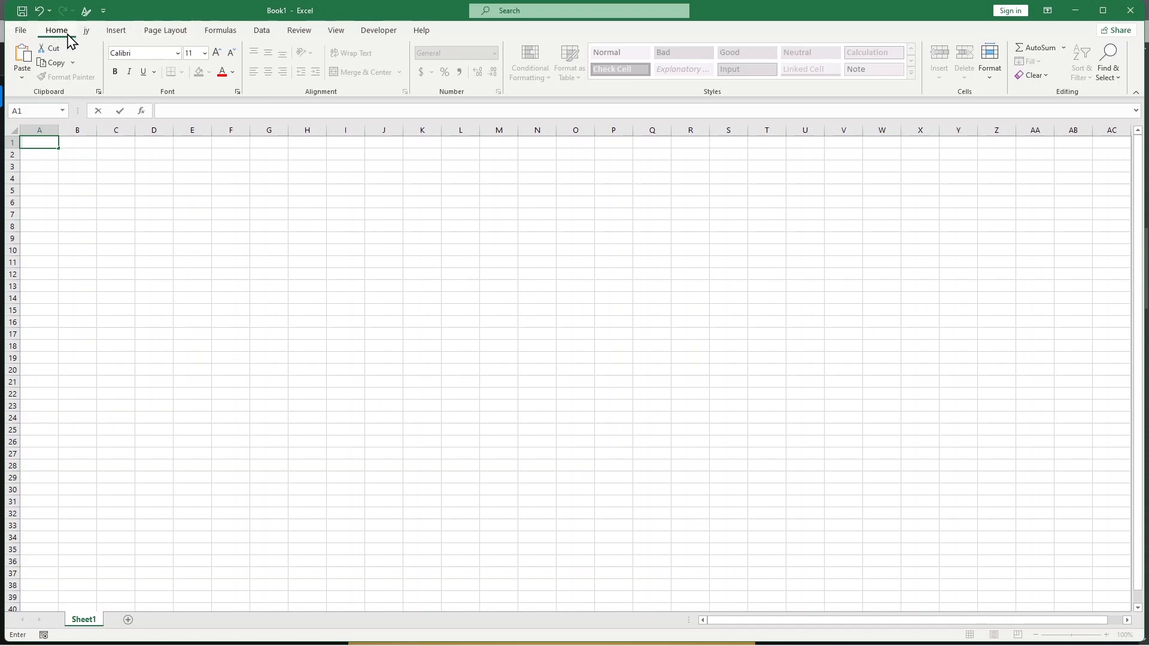
# Step: Examine the commands offered by the ribbon's Home, Insert, Page Layout, Formulas and Data sets
pyautogui.click(153, 213)
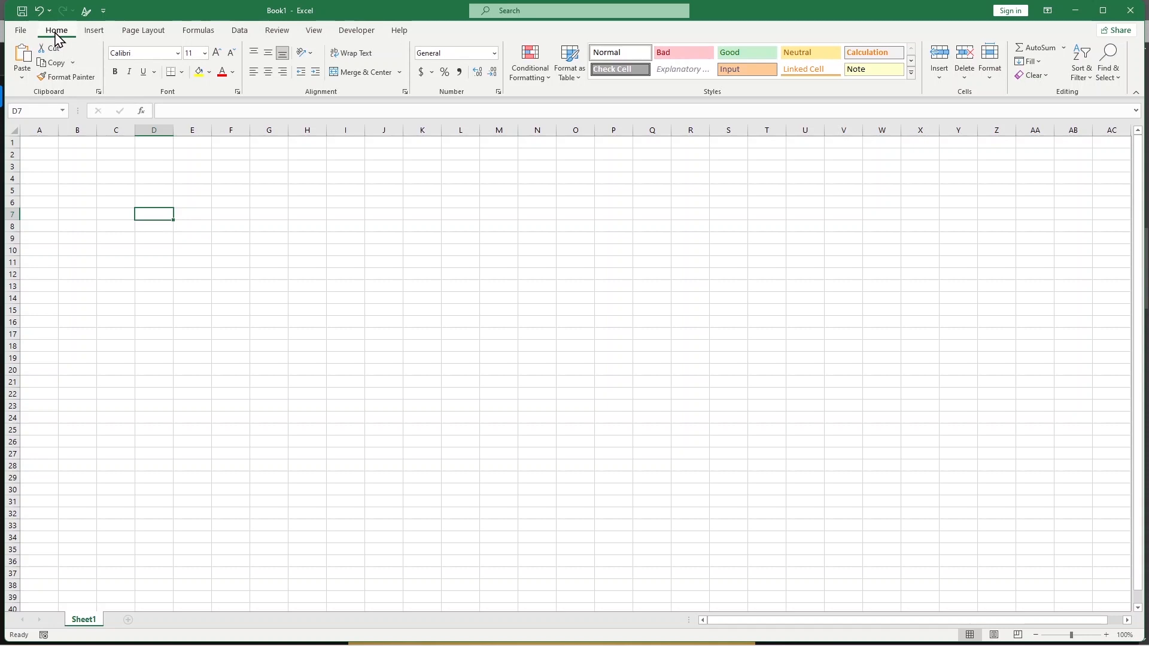
pyautogui.click(102, 34)
pyautogui.click(167, 33)
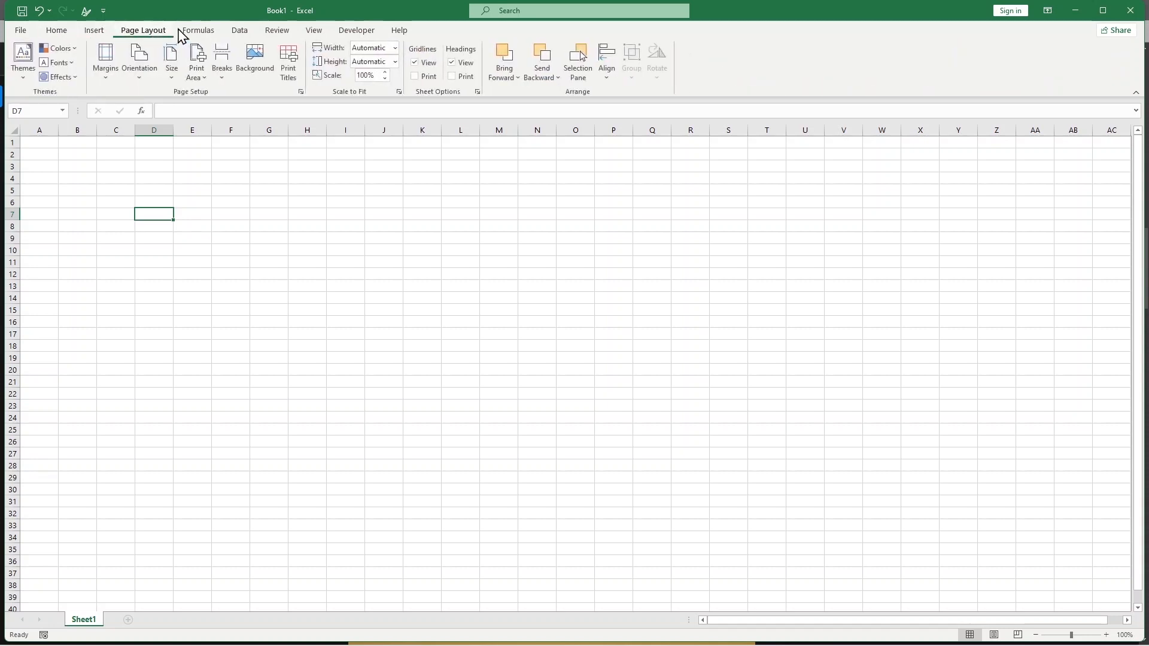
pyautogui.click(202, 34)
pyautogui.click(239, 32)
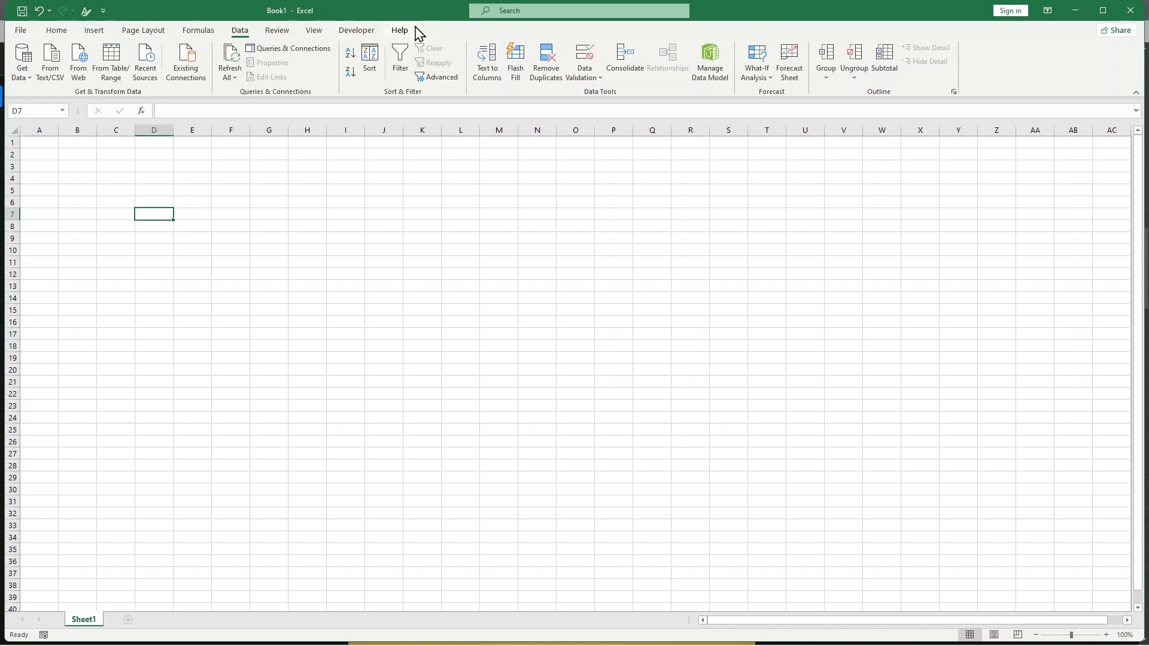
pyautogui.click(63, 38)
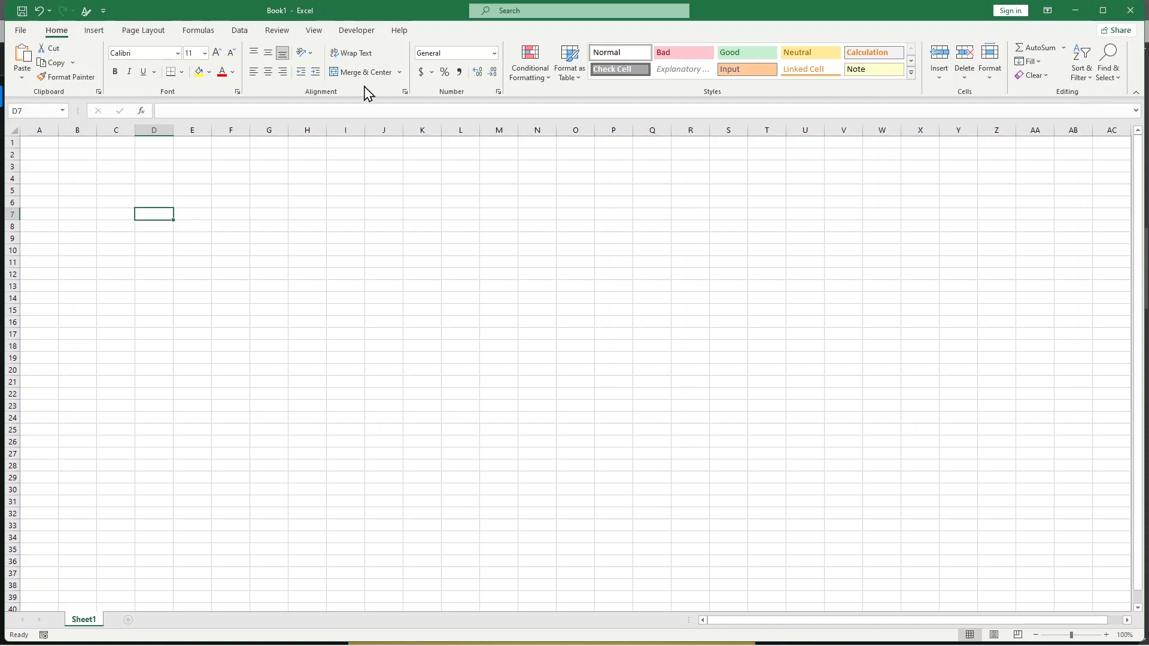
pyautogui.click(102, 34)
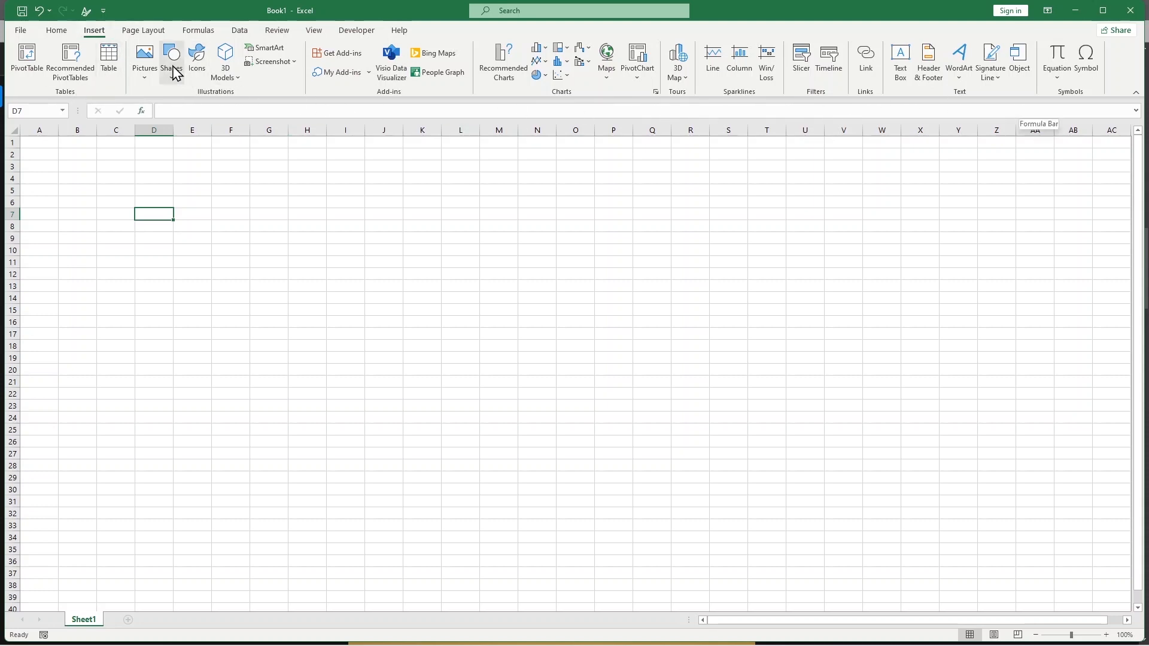
pyautogui.click(144, 31)
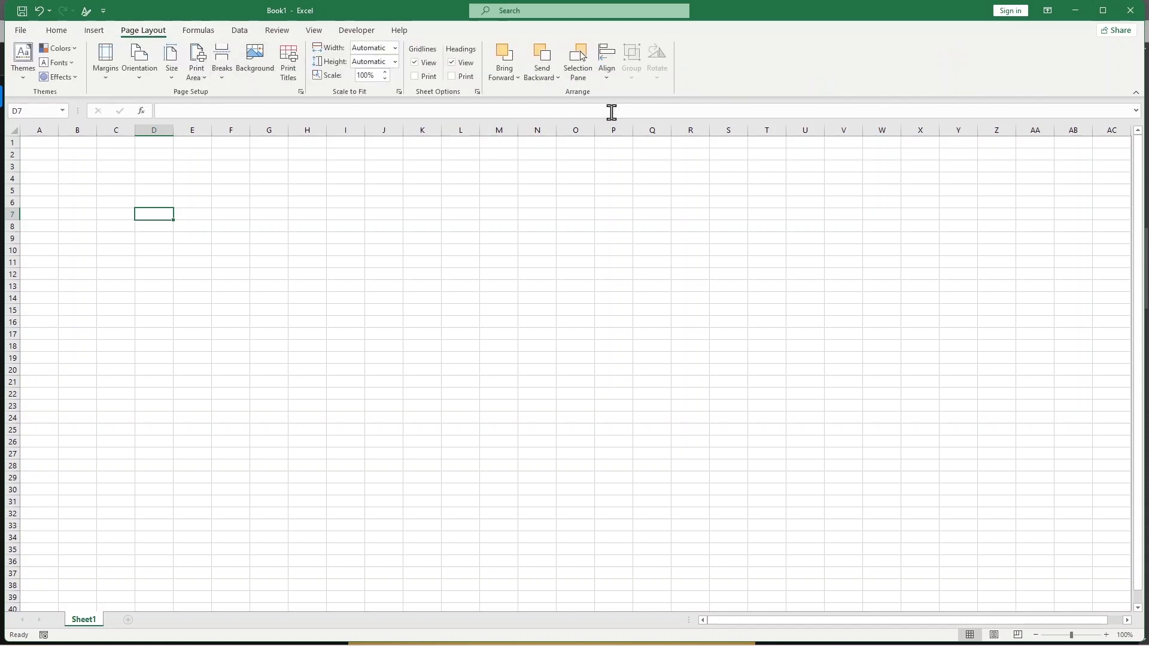
pyautogui.click(203, 33)
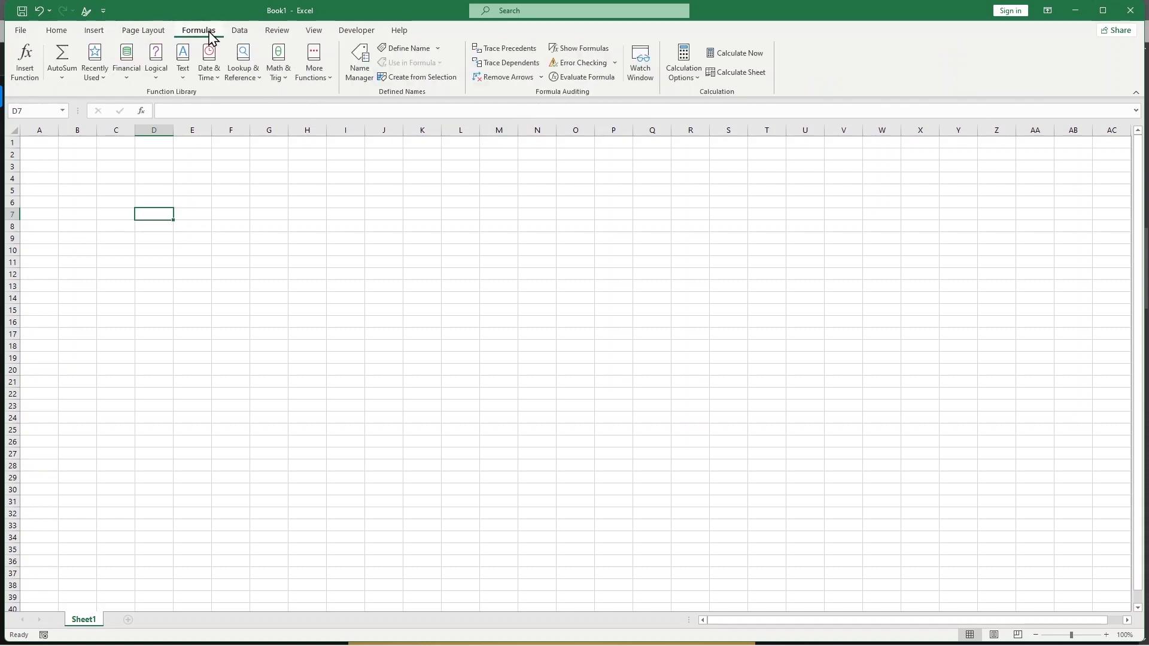
pyautogui.click(57, 33)
pyautogui.press('Right')
pyautogui.press('Right')
pyautogui.press('Right')
pyautogui.press('Down')
pyautogui.press('Down')
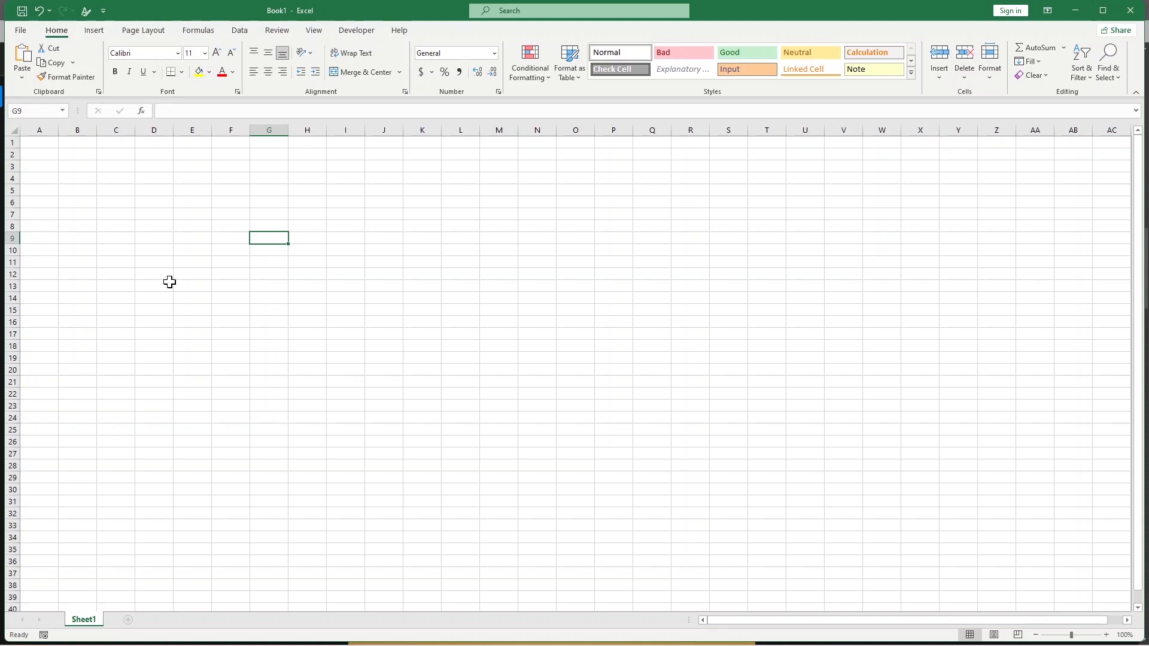
pyautogui.click(397, 214)
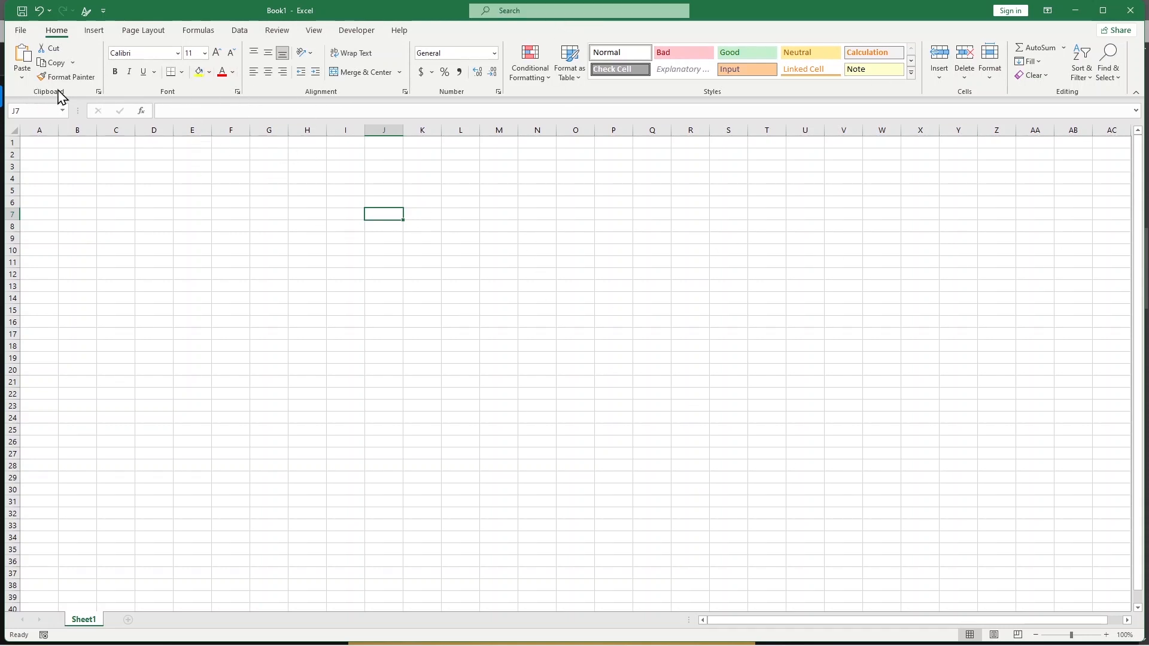
pyautogui.click(94, 31)
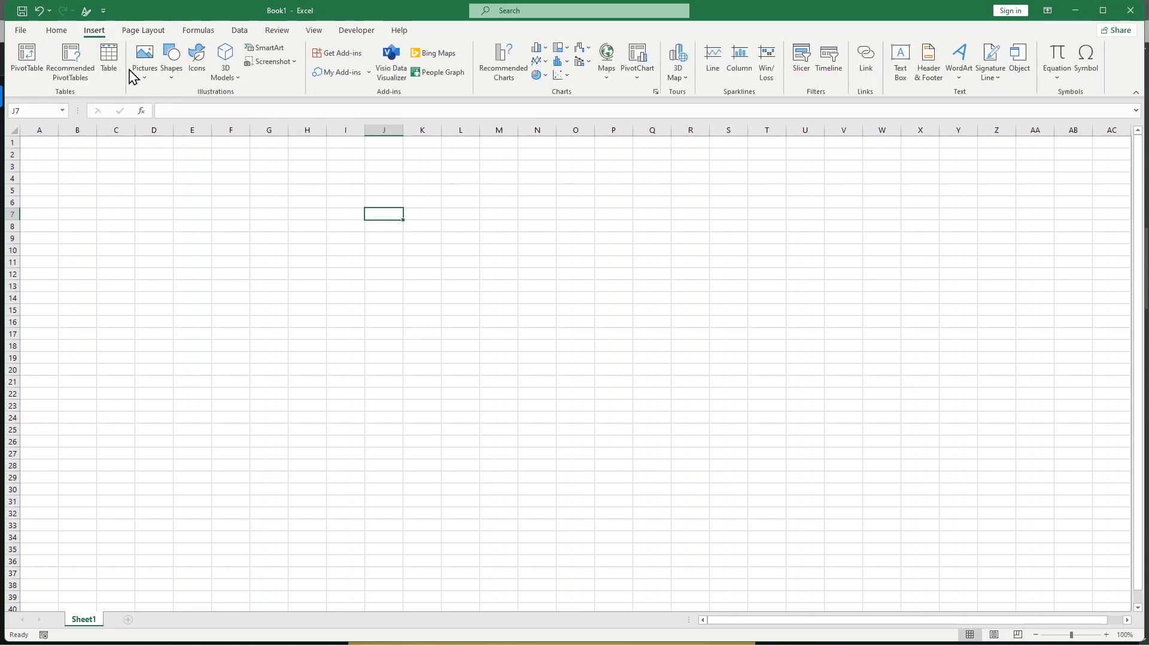
pyautogui.click(134, 33)
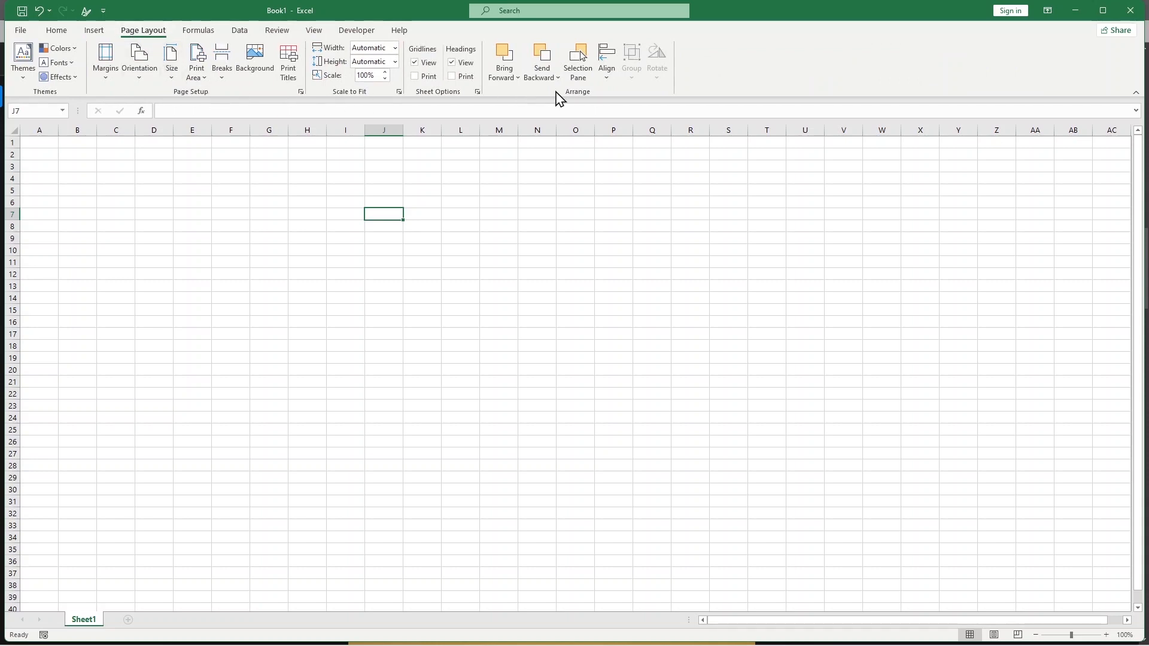
pyautogui.click(203, 31)
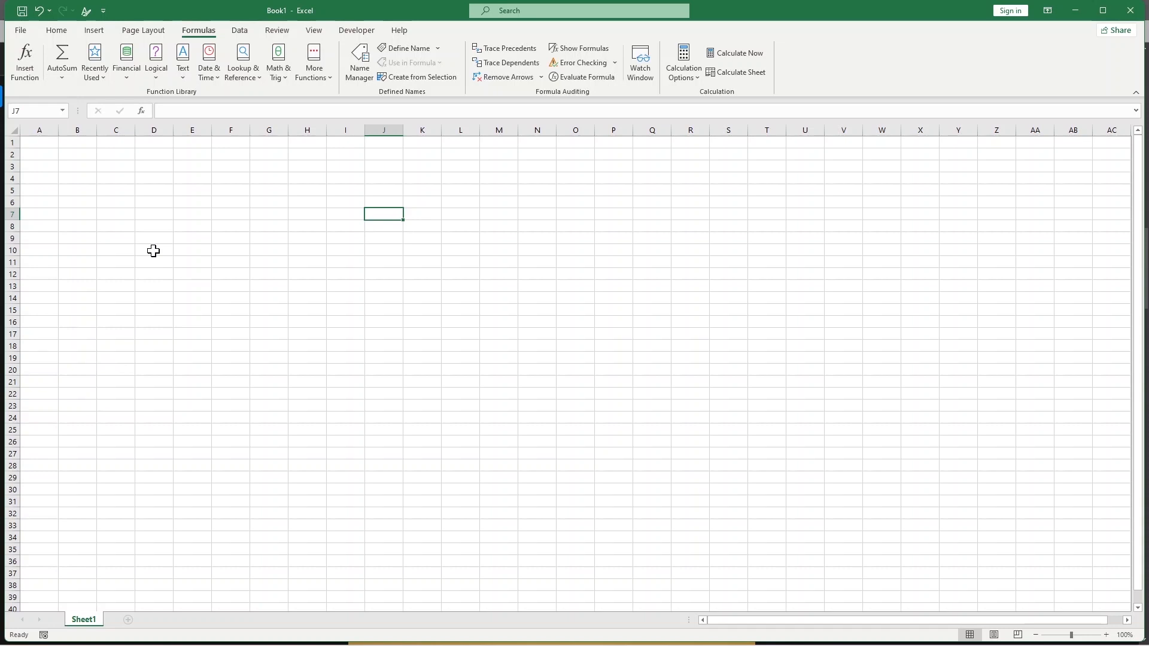
pyautogui.click(229, 204)
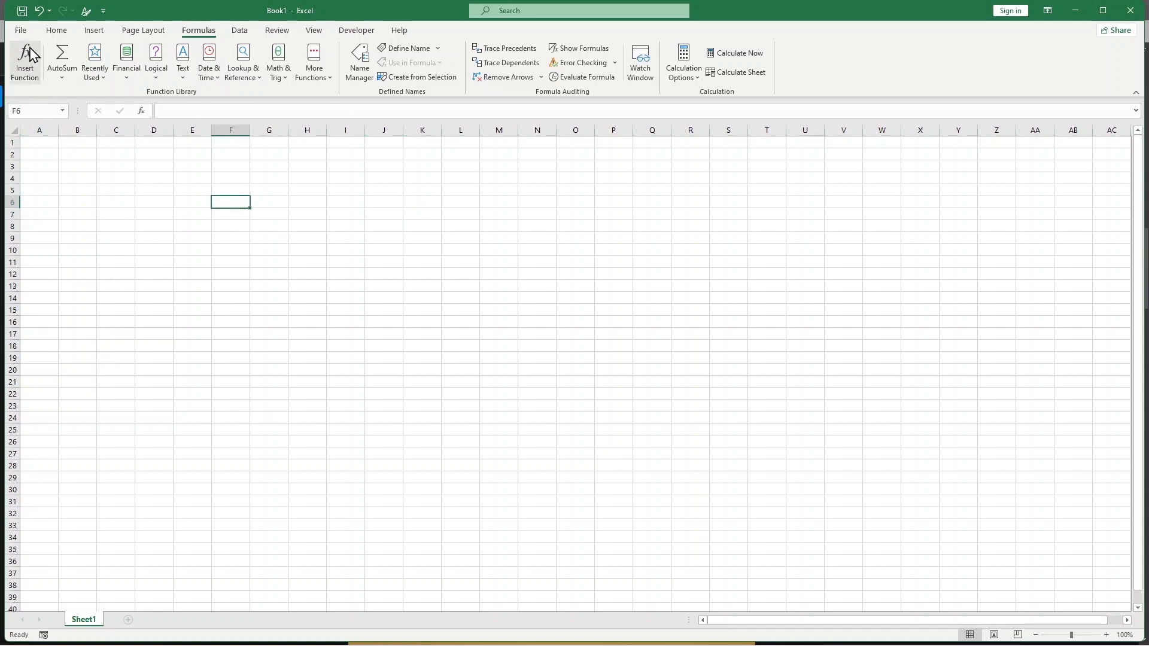
# Step: Add a new custom tab after Formulas in the ribbon customization options, apply it and show the new tab
pyautogui.click(21, 29)
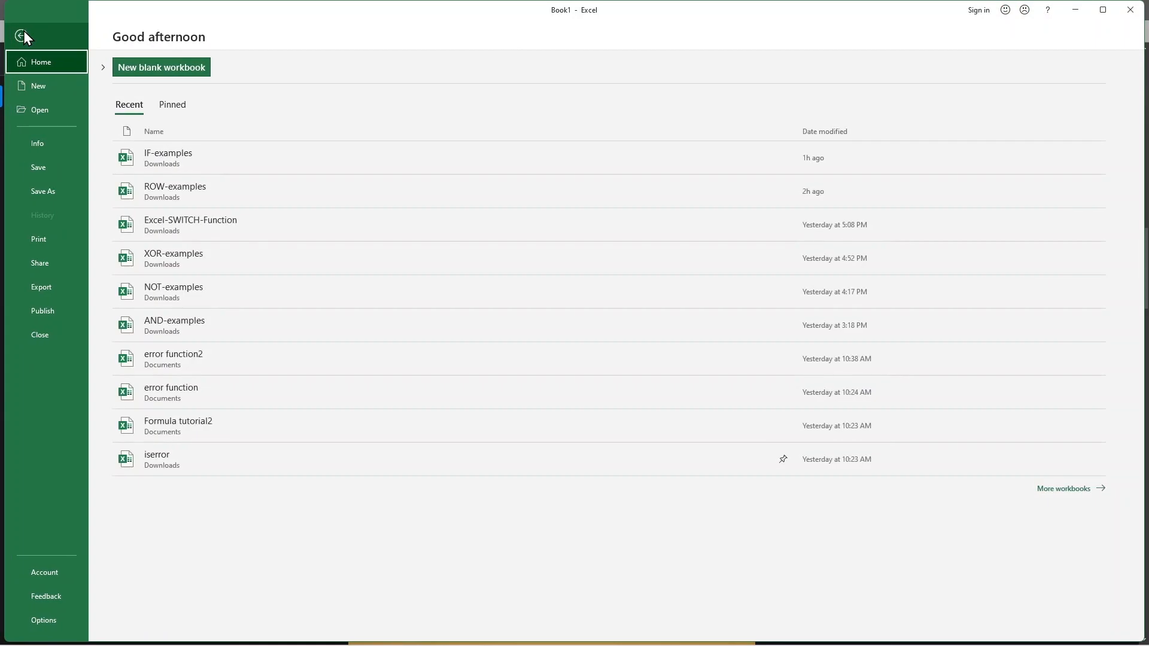
pyautogui.click(56, 618)
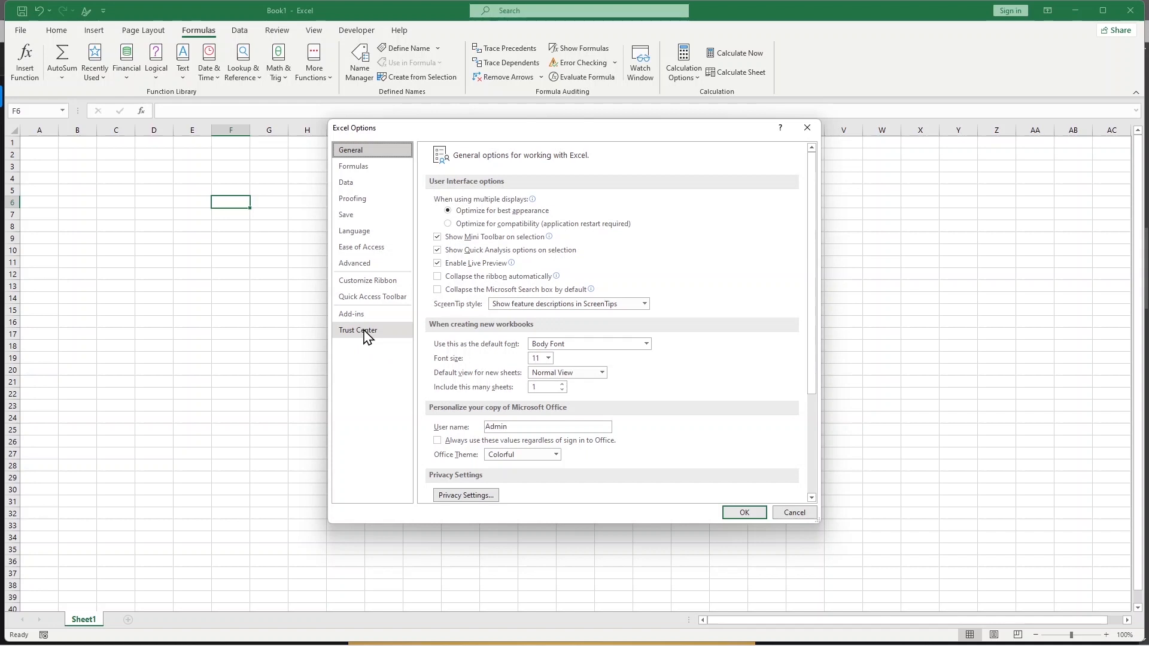
pyautogui.click(369, 281)
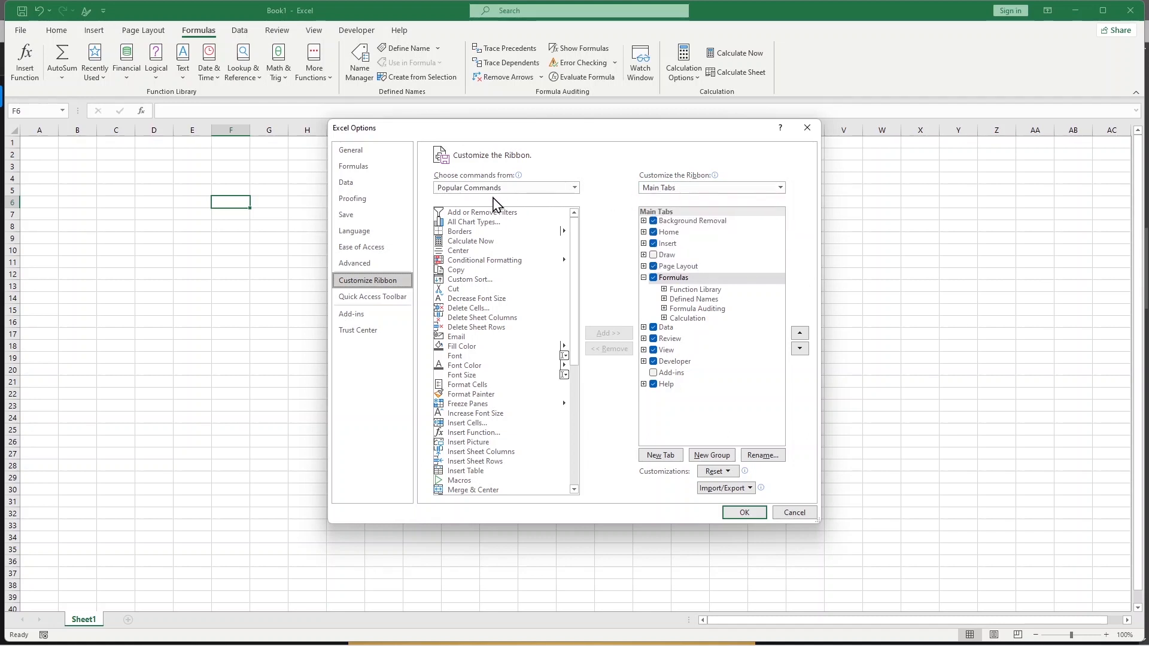
pyautogui.moveTo(498, 179)
pyautogui.click(660, 455)
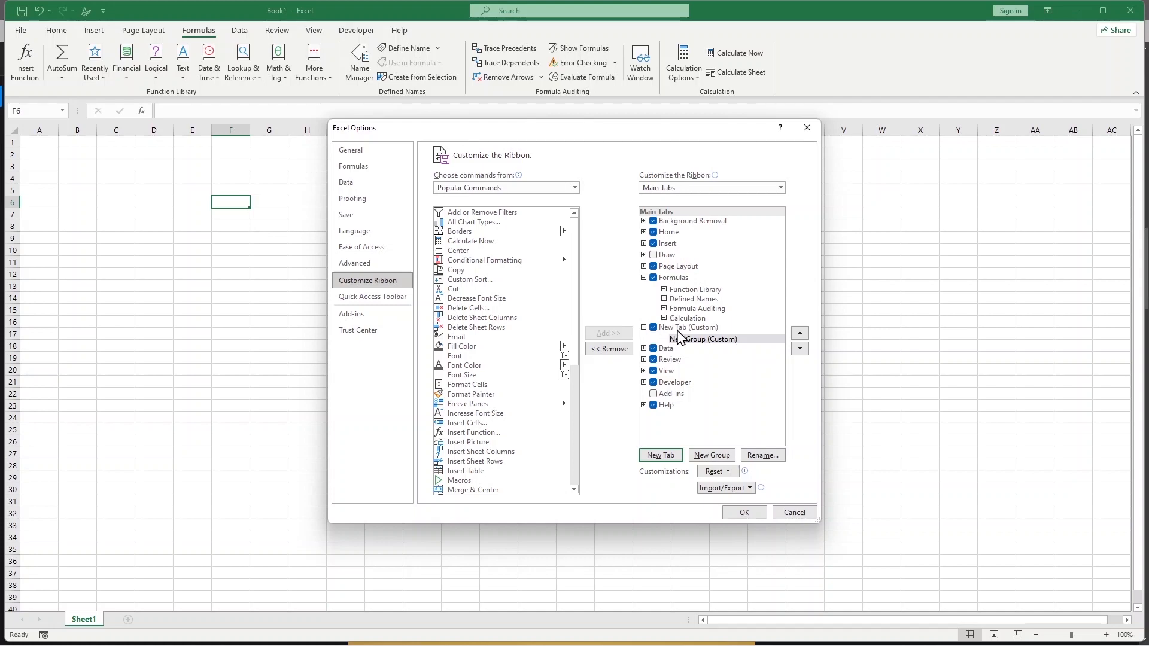
pyautogui.click(743, 513)
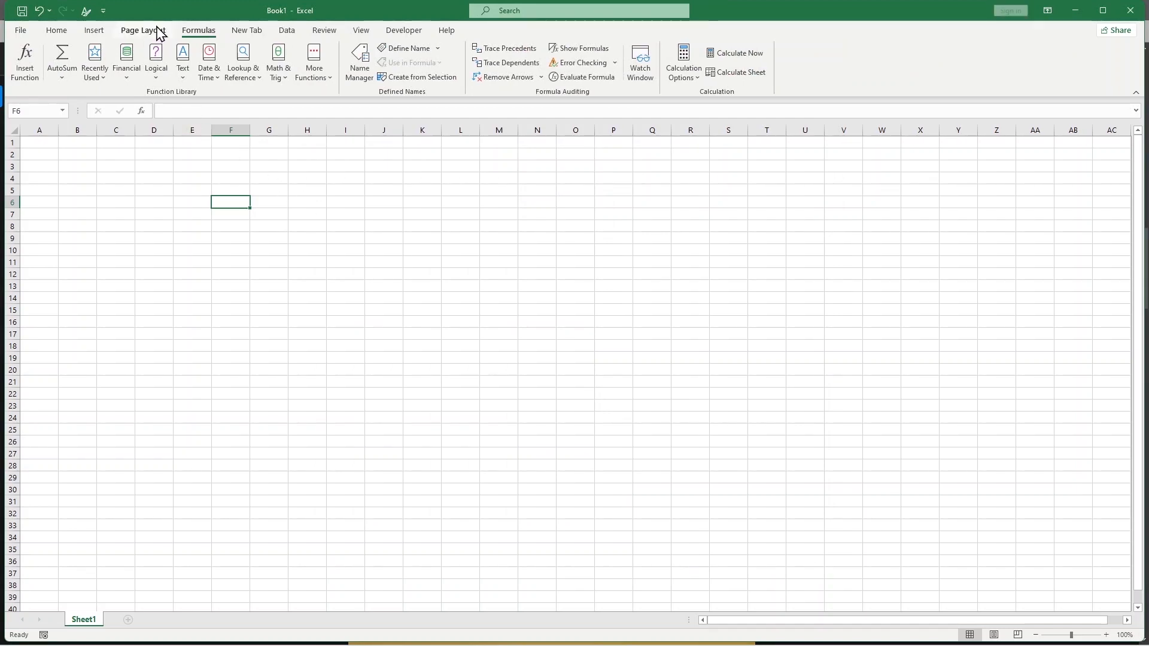
pyautogui.click(248, 31)
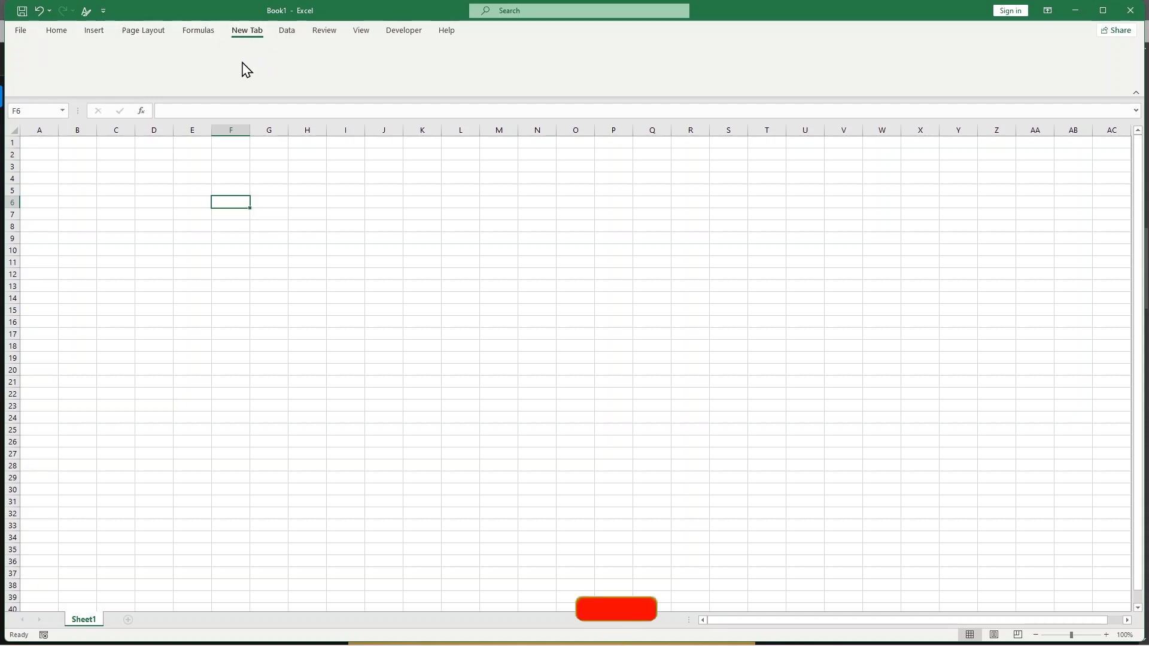
# Step: Rename the custom ribbon tab "New Tab" to the person's first name in the ribbon customization options
pyautogui.click(21, 30)
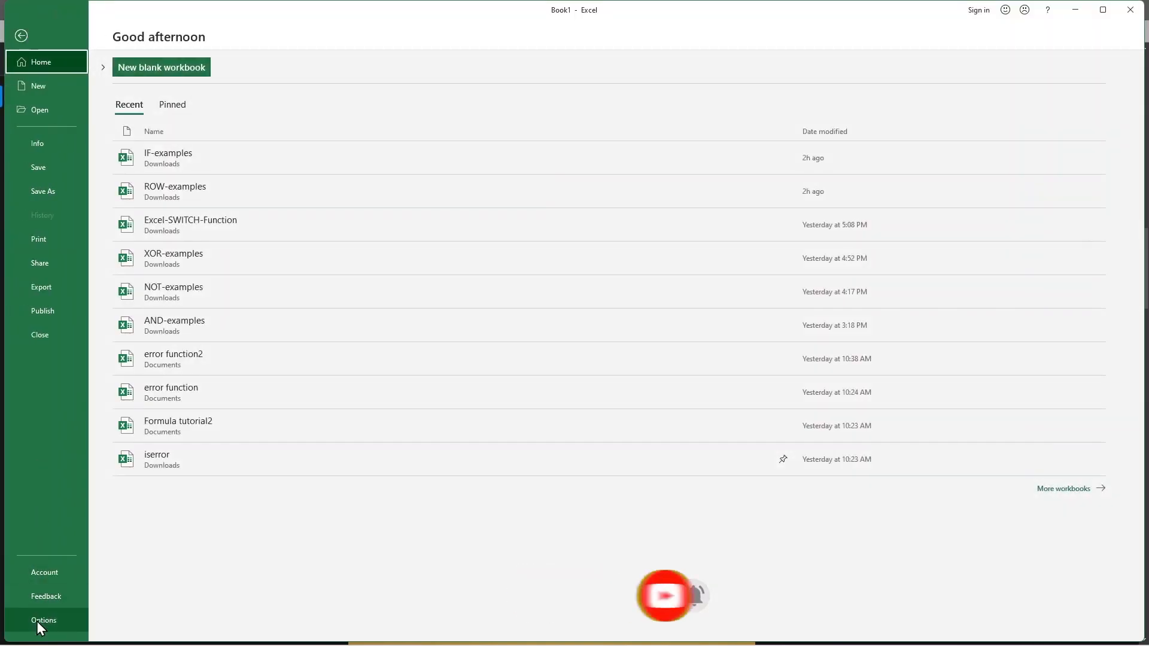
pyautogui.click(37, 621)
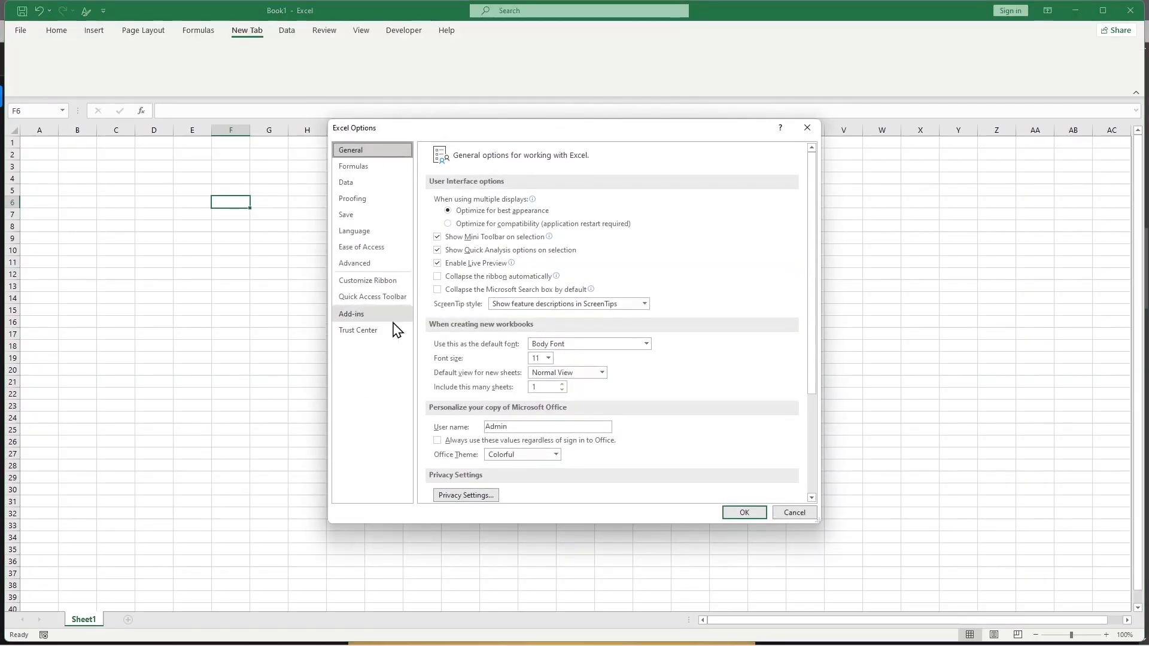
pyautogui.click(386, 286)
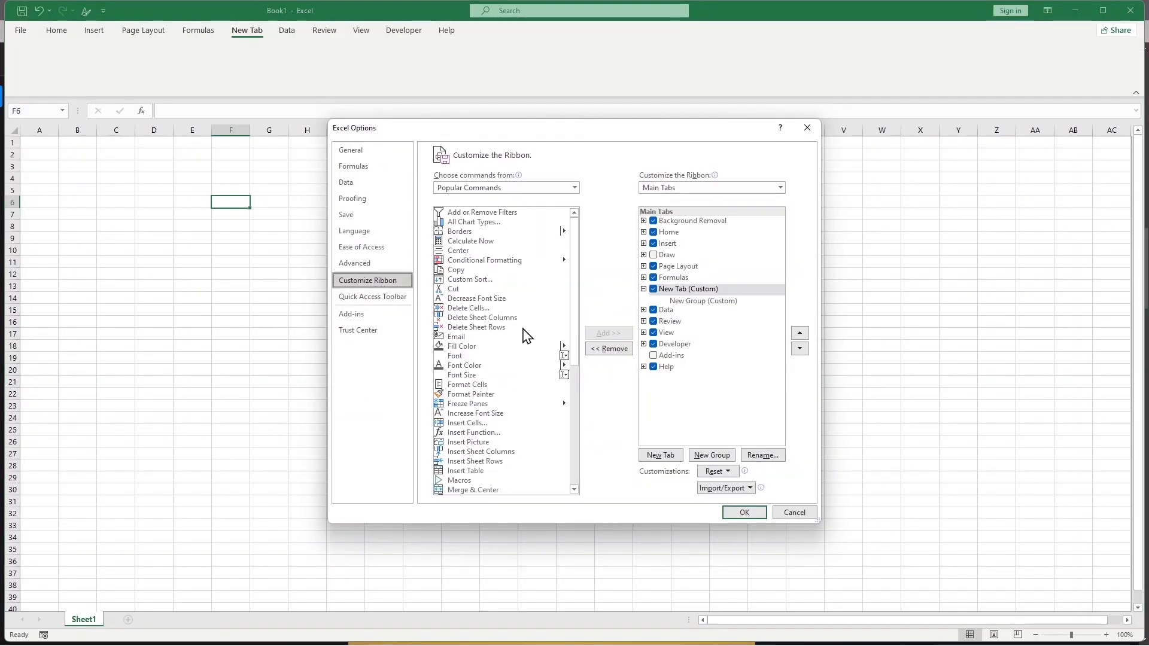
pyautogui.doubleClick(672, 291)
pyautogui.click(671, 290)
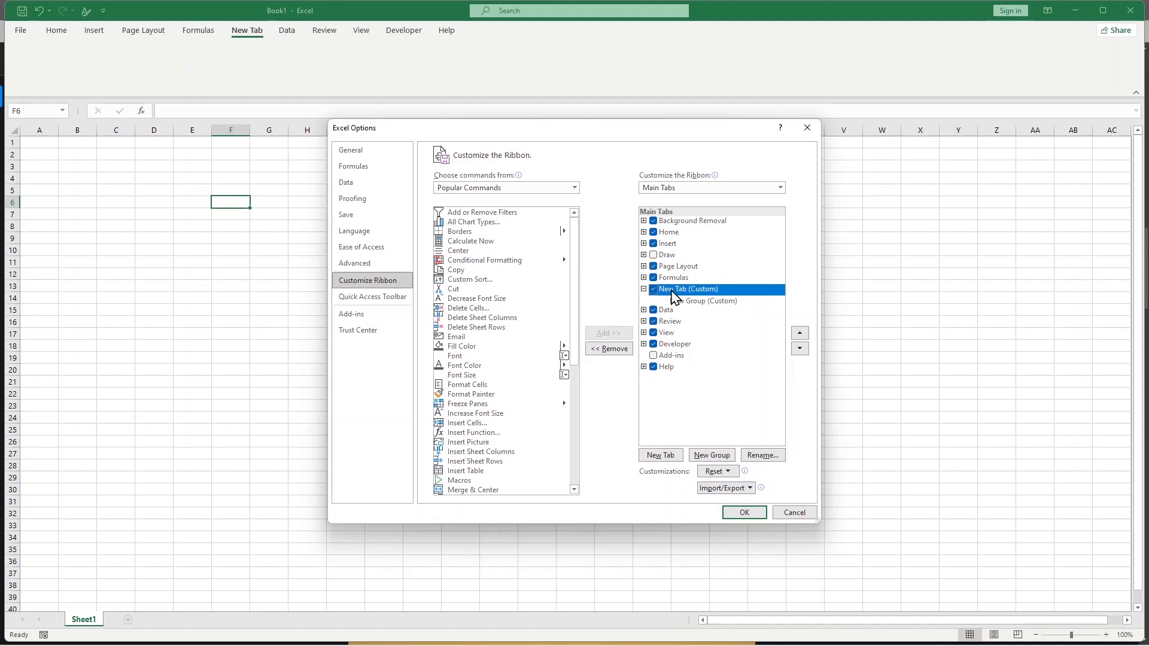
pyautogui.click(760, 456)
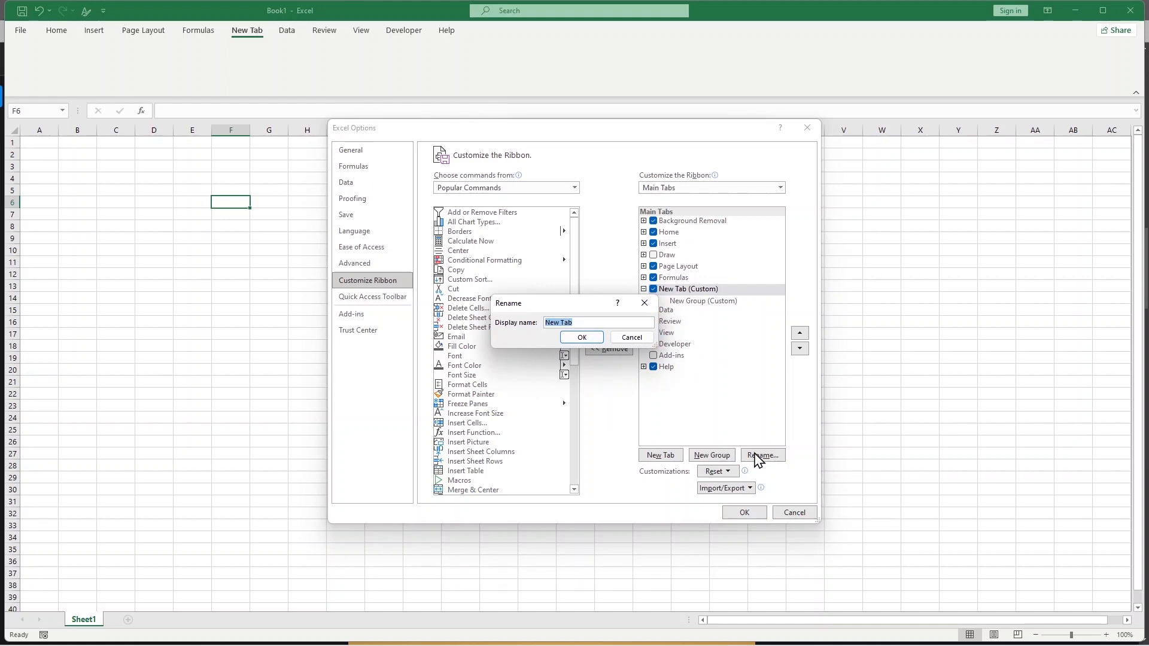
pyautogui.write('Martin')
pyautogui.click(581, 338)
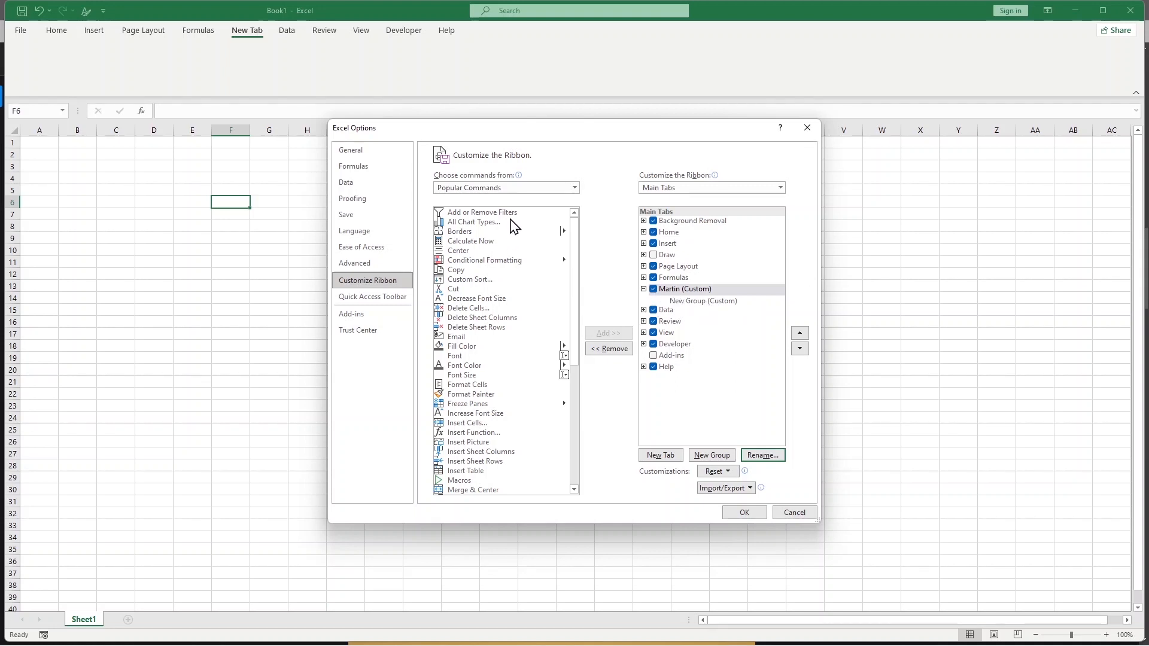
# Step: List the commands from All Tabs and add Home's Clipboard and Styles groups to the custom ribbon tab
pyautogui.click(545, 189)
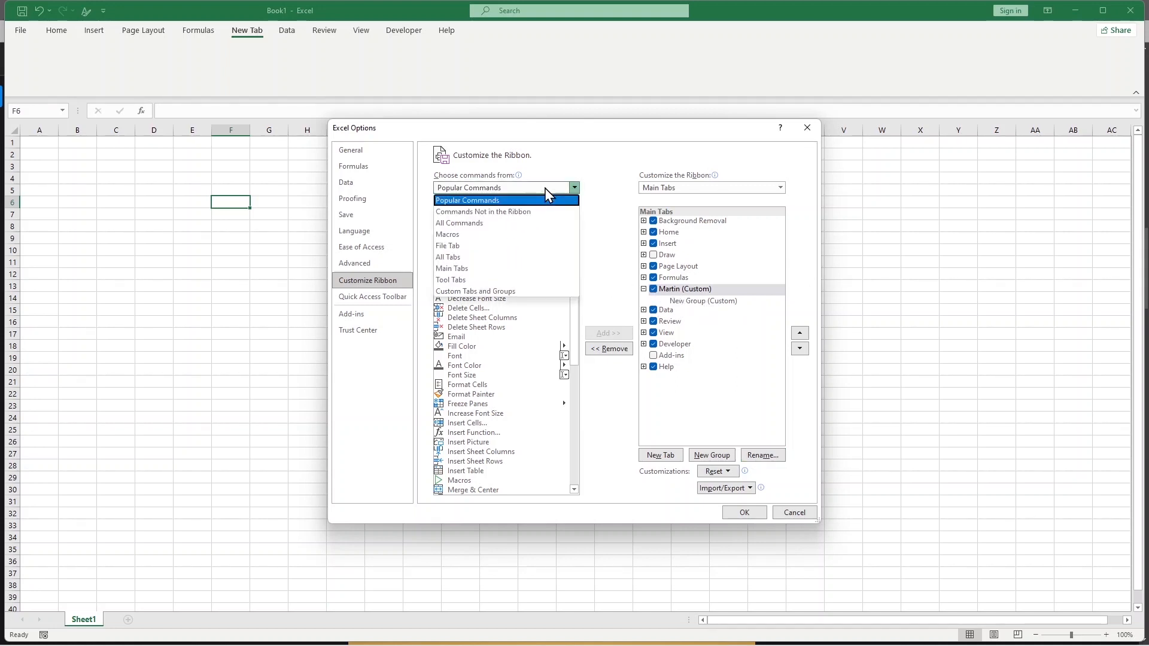
pyautogui.click(492, 258)
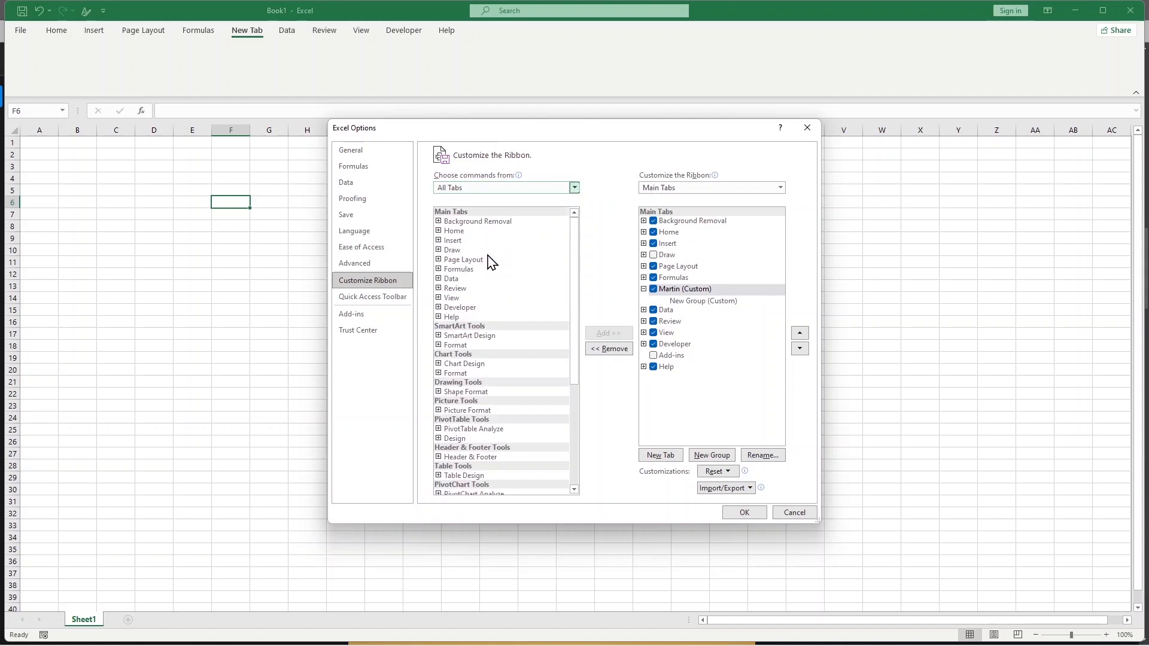
pyautogui.click(451, 232)
pyautogui.click(439, 231)
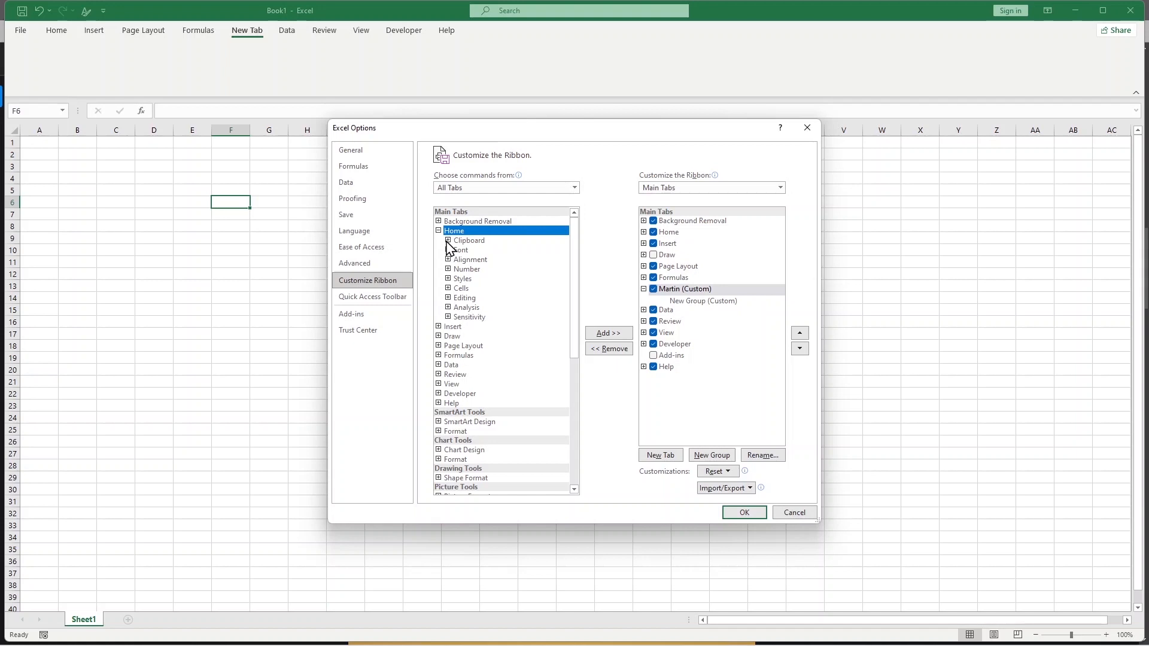
pyautogui.click(469, 241)
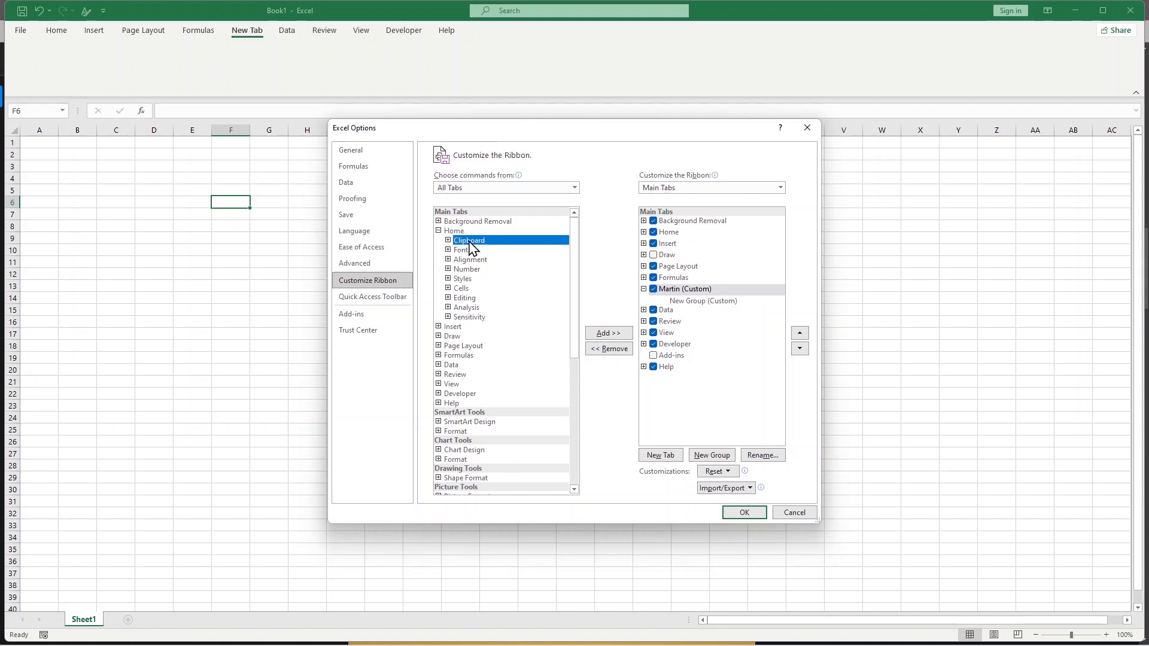
pyautogui.click(615, 336)
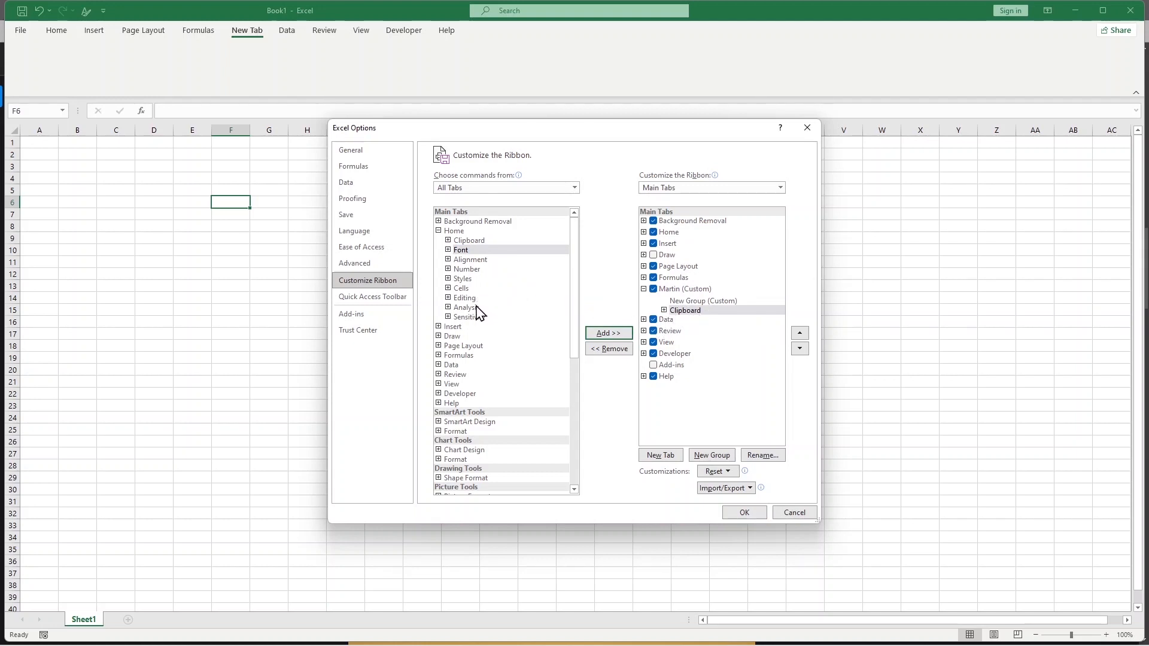
pyautogui.click(458, 279)
pyautogui.click(606, 334)
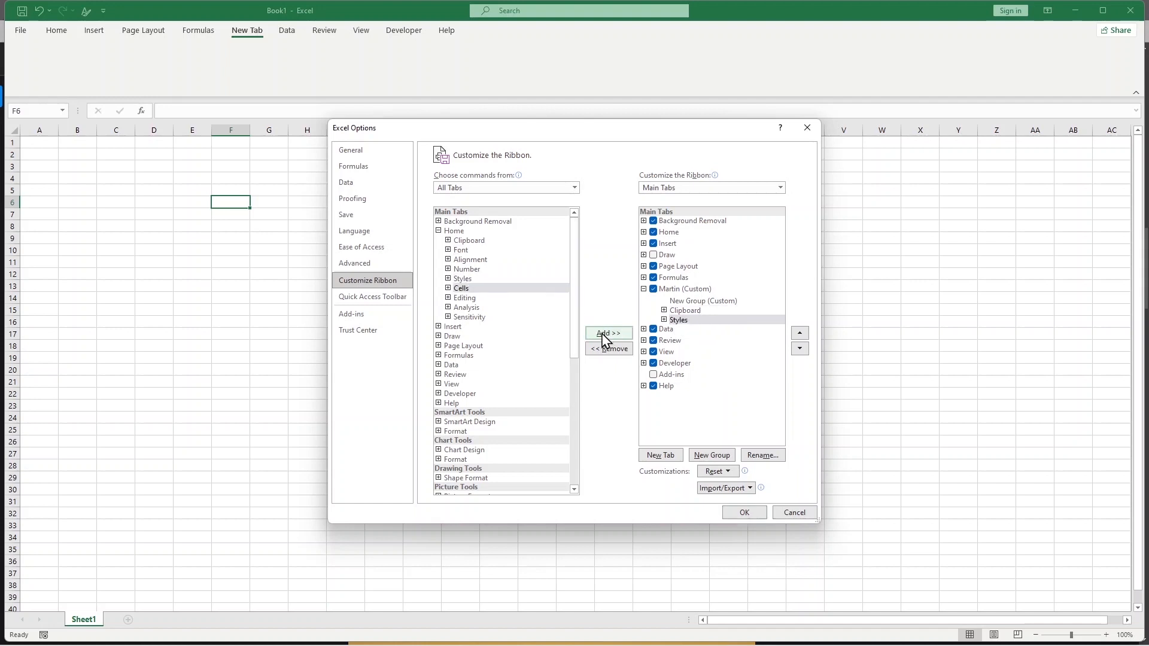
# Step: Add the Tables group from the Insert commands to the custom ribbon tab
pyautogui.click(456, 328)
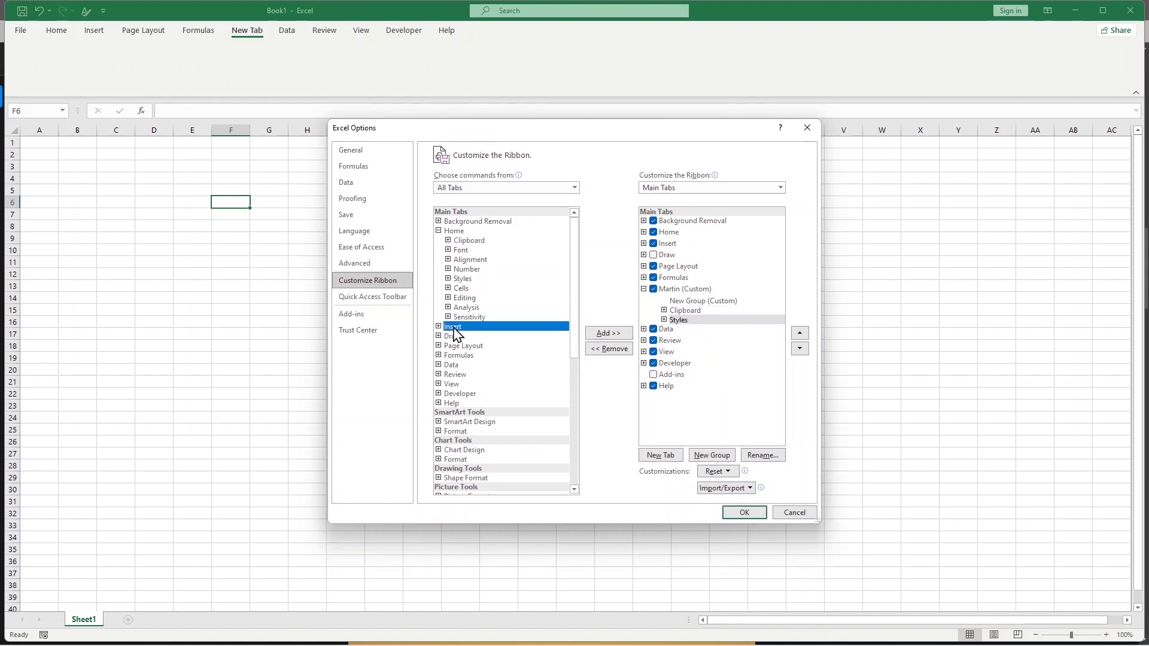
pyautogui.click(438, 327)
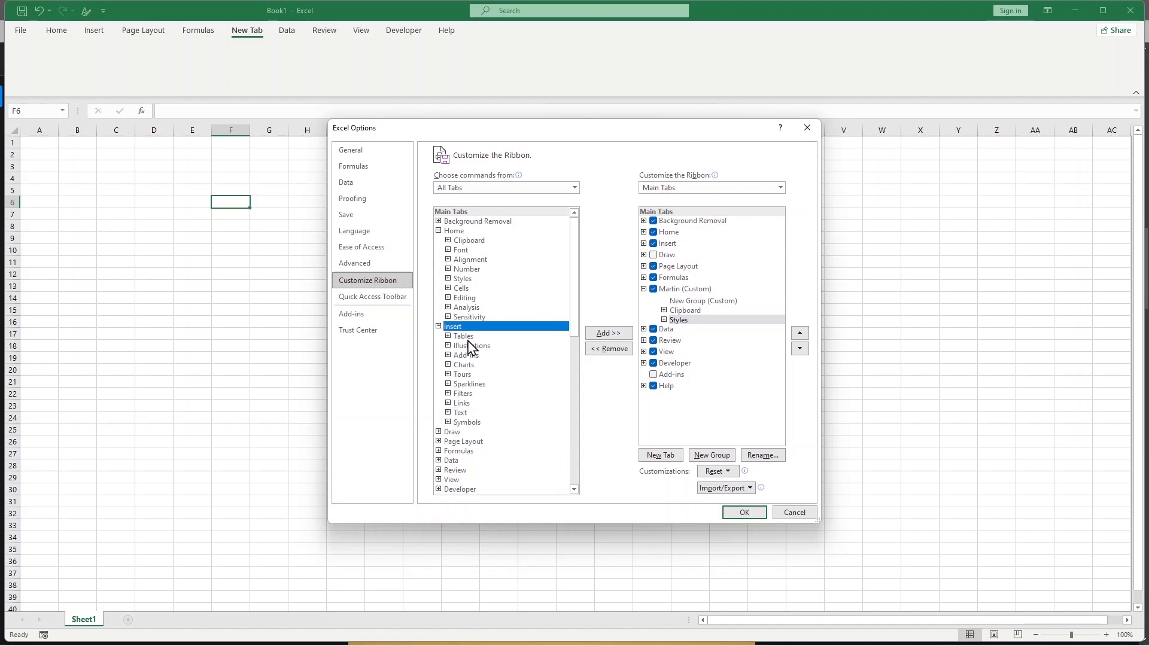
pyautogui.click(467, 337)
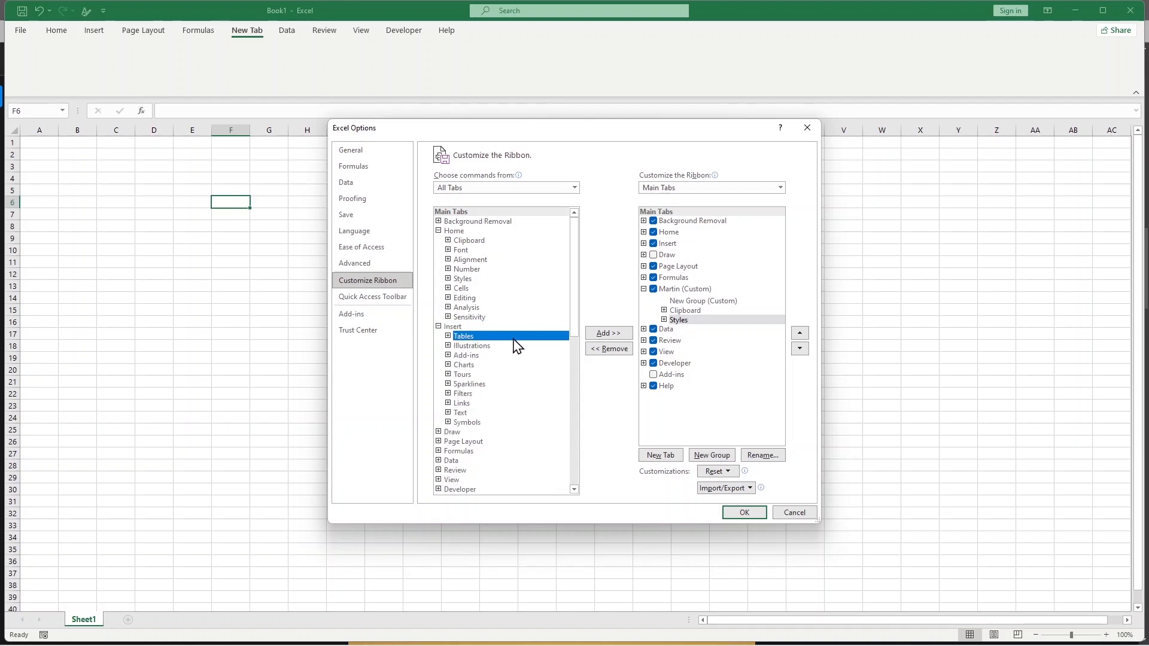
pyautogui.click(607, 335)
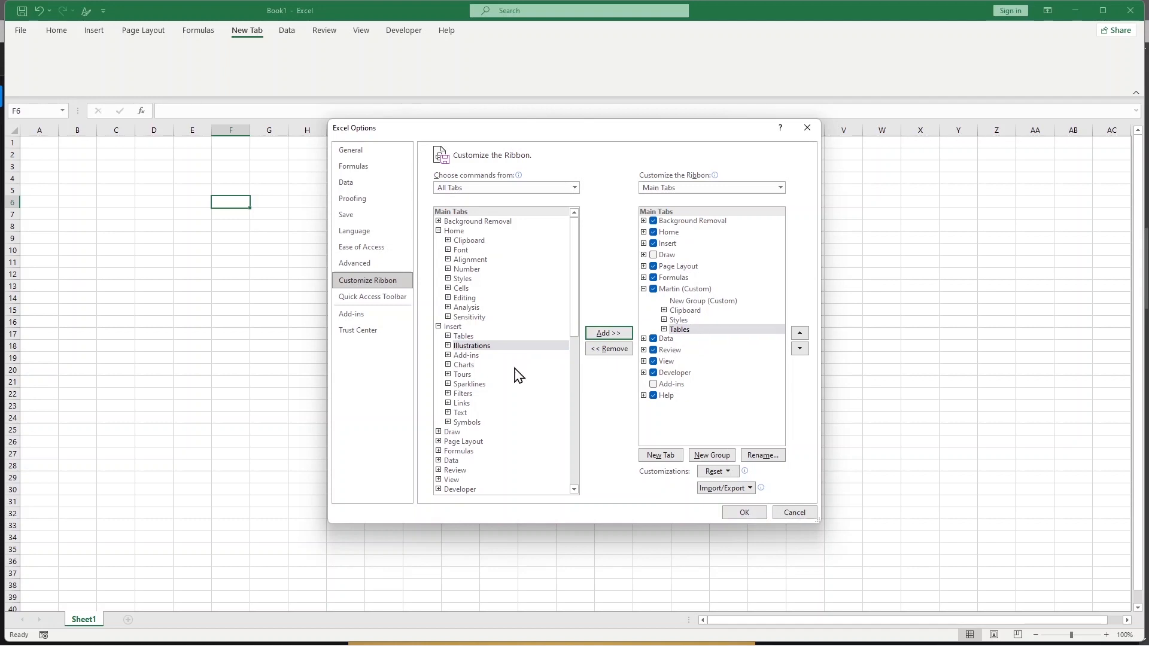
# Step: Add Insert's Links group and Formulas' Function Library group to the custom ribbon tab and apply the changes
pyautogui.click(459, 405)
pyautogui.click(611, 334)
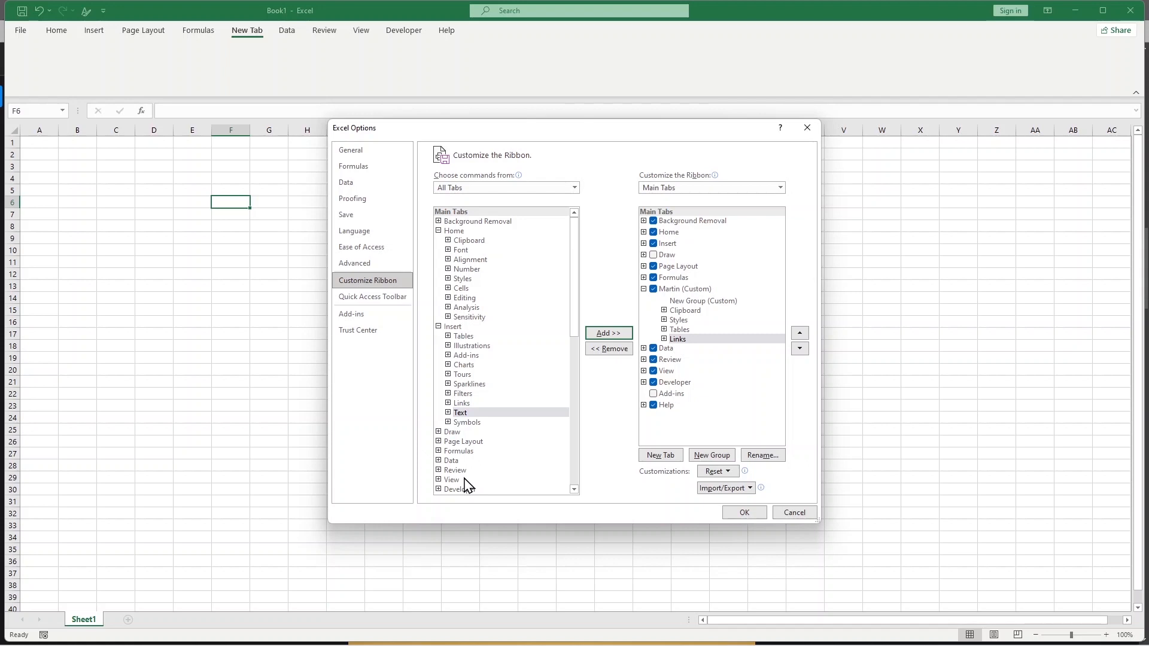
pyautogui.click(438, 451)
pyautogui.scroll(-3, 516, 467)
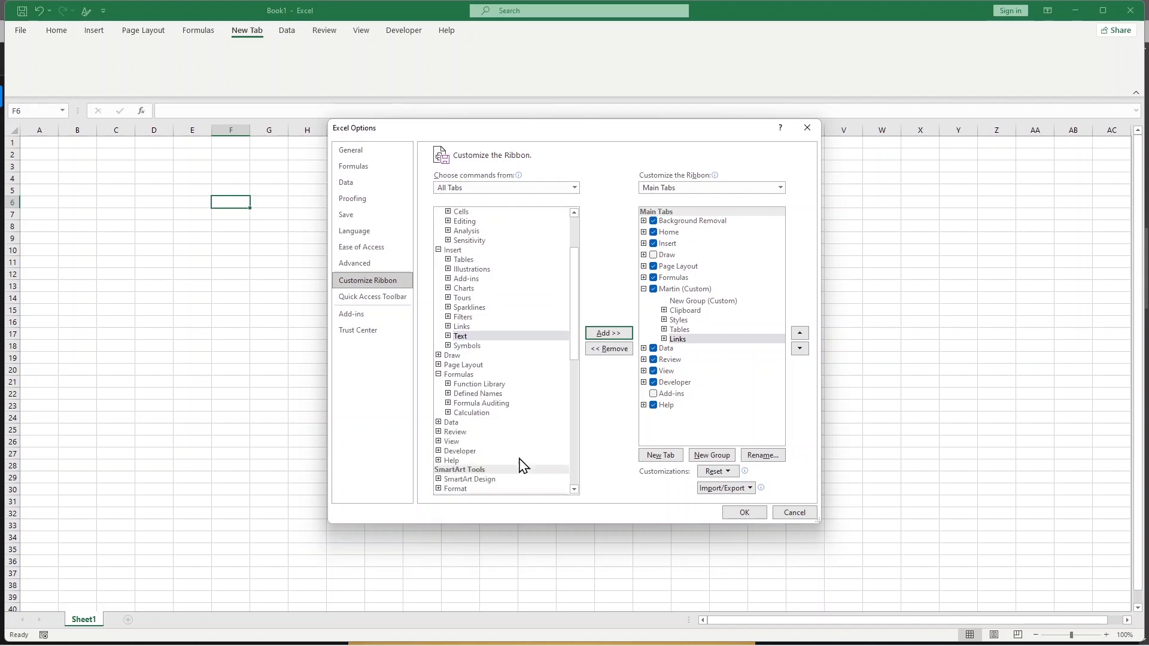
pyautogui.click(448, 384)
pyautogui.click(448, 384)
pyautogui.click(482, 384)
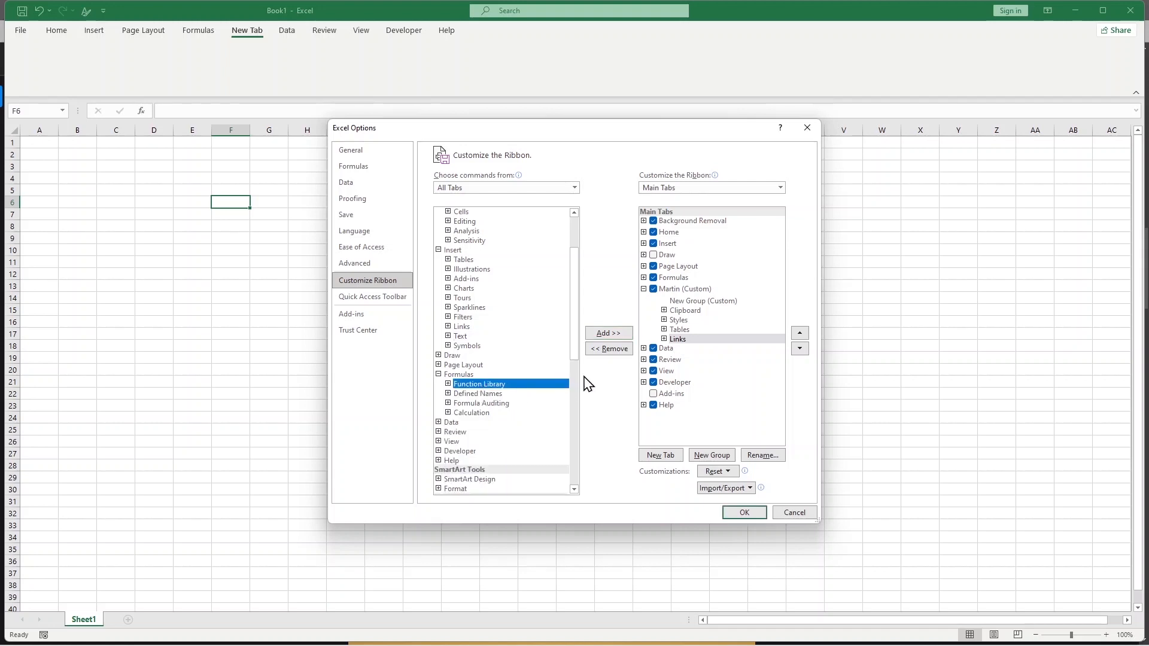
pyautogui.click(606, 335)
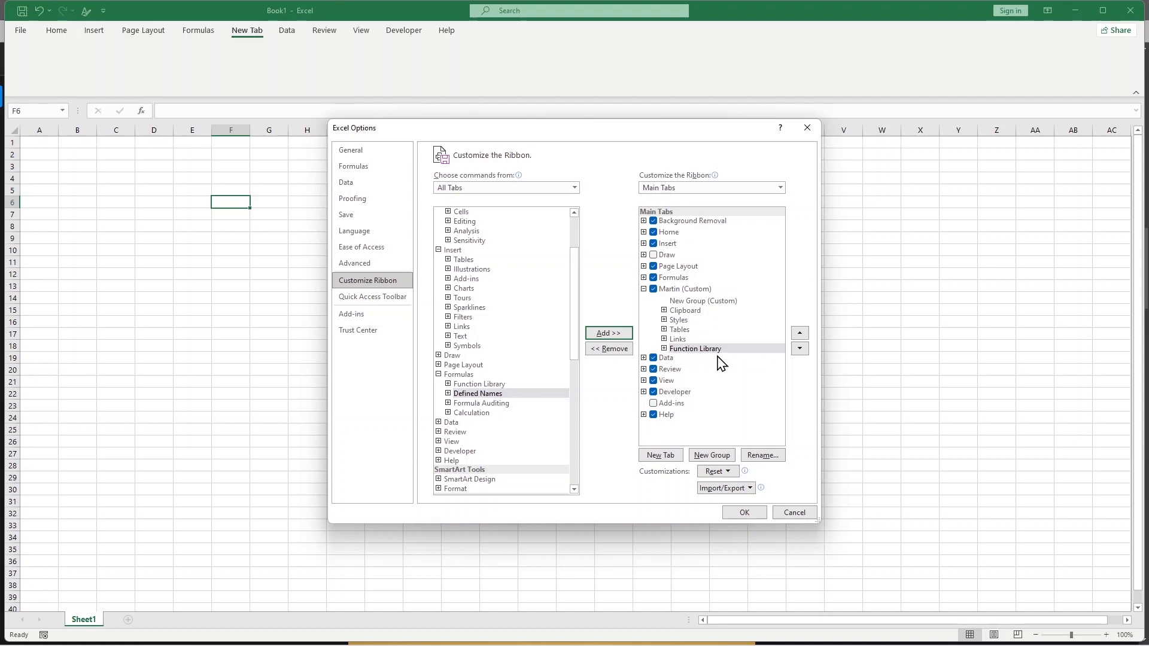
pyautogui.click(744, 513)
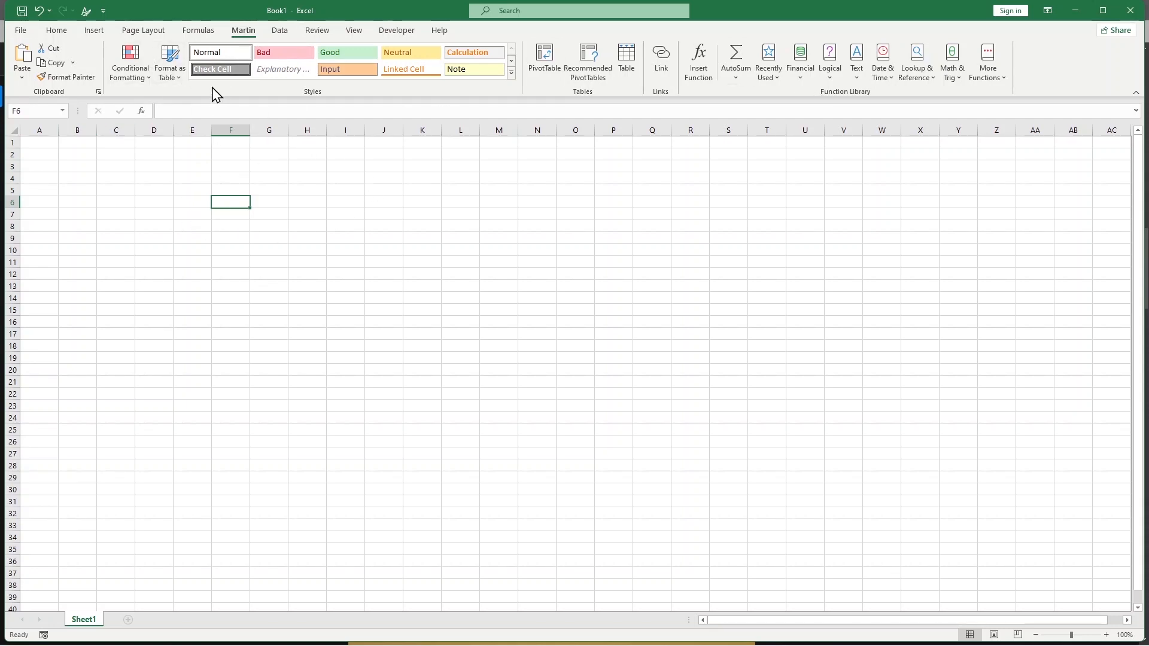
# Step: Reopen the ribbon customization options and move the custom tab up so it sits directly before Home
pyautogui.click(22, 31)
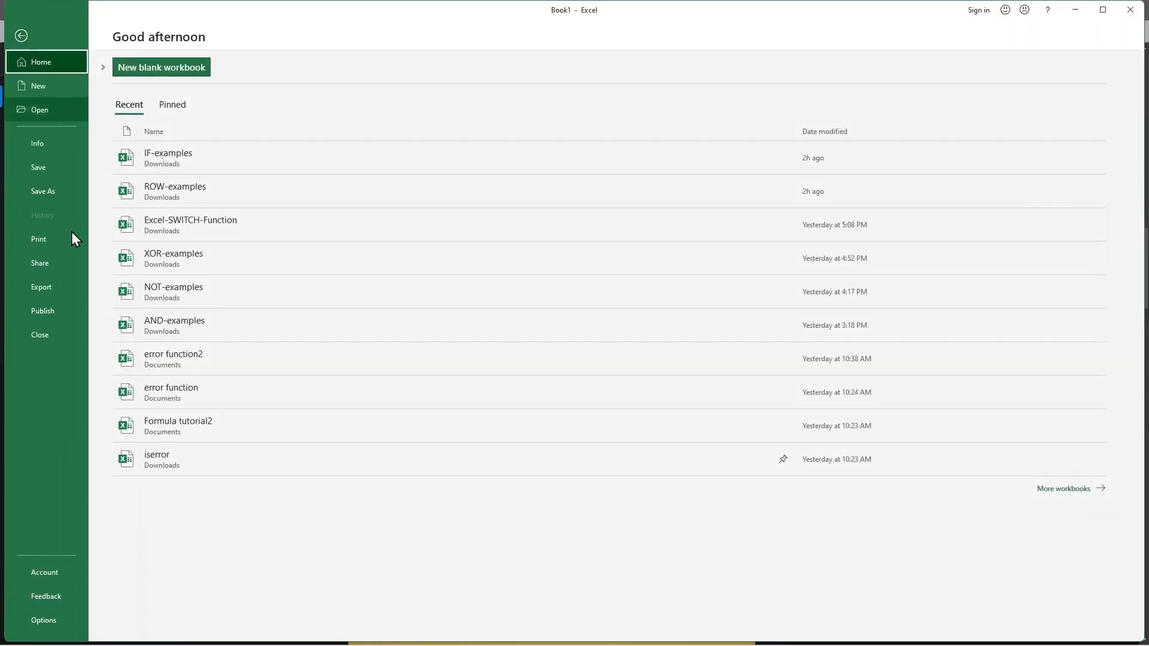
pyautogui.click(46, 620)
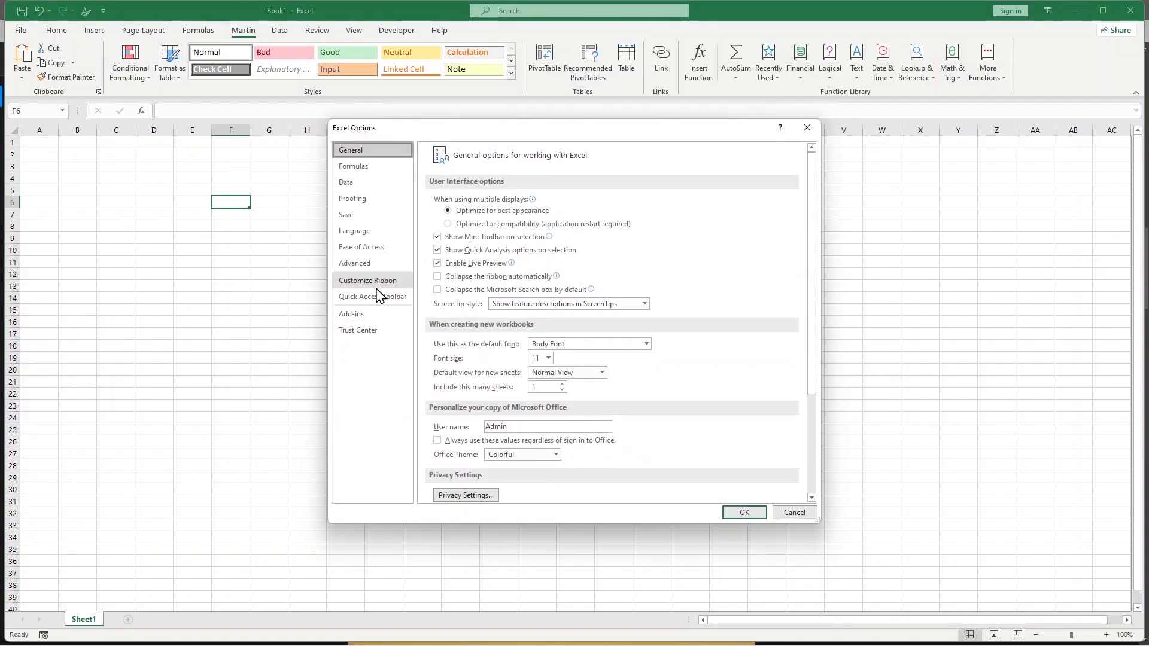
pyautogui.click(379, 292)
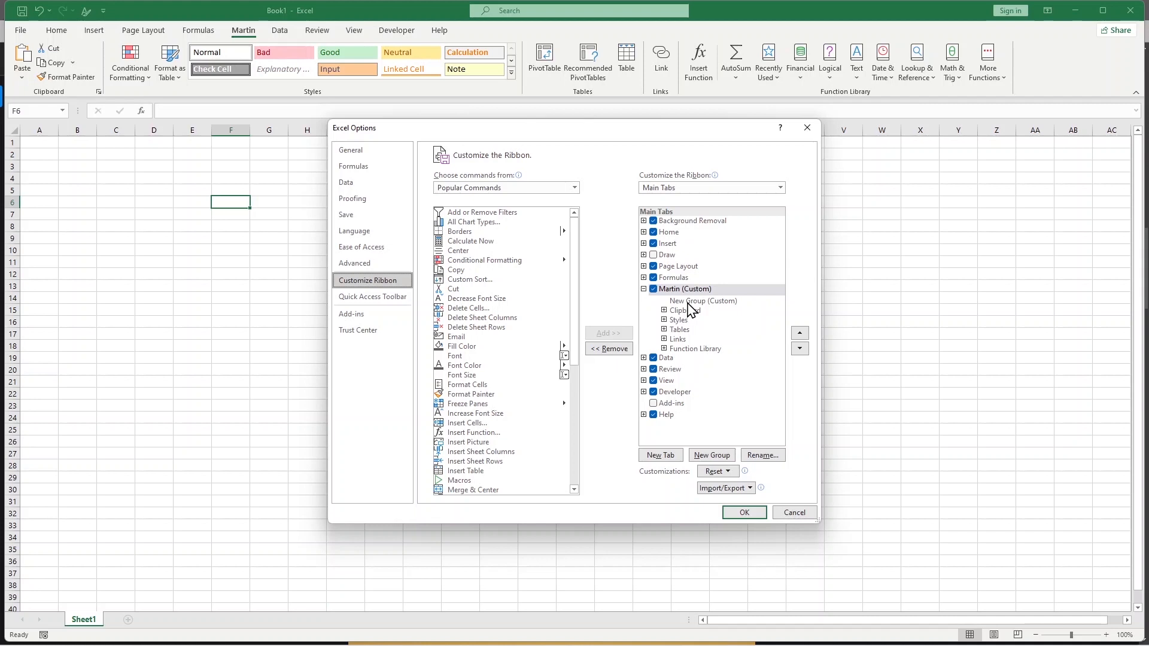
pyautogui.click(670, 233)
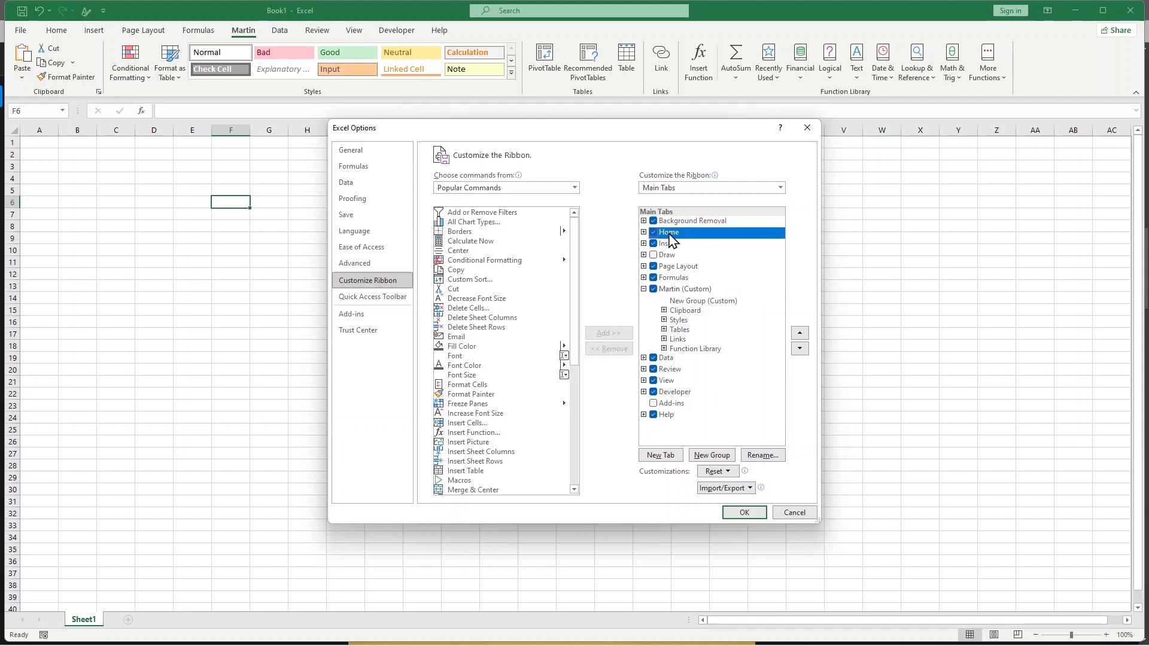
pyautogui.click(678, 290)
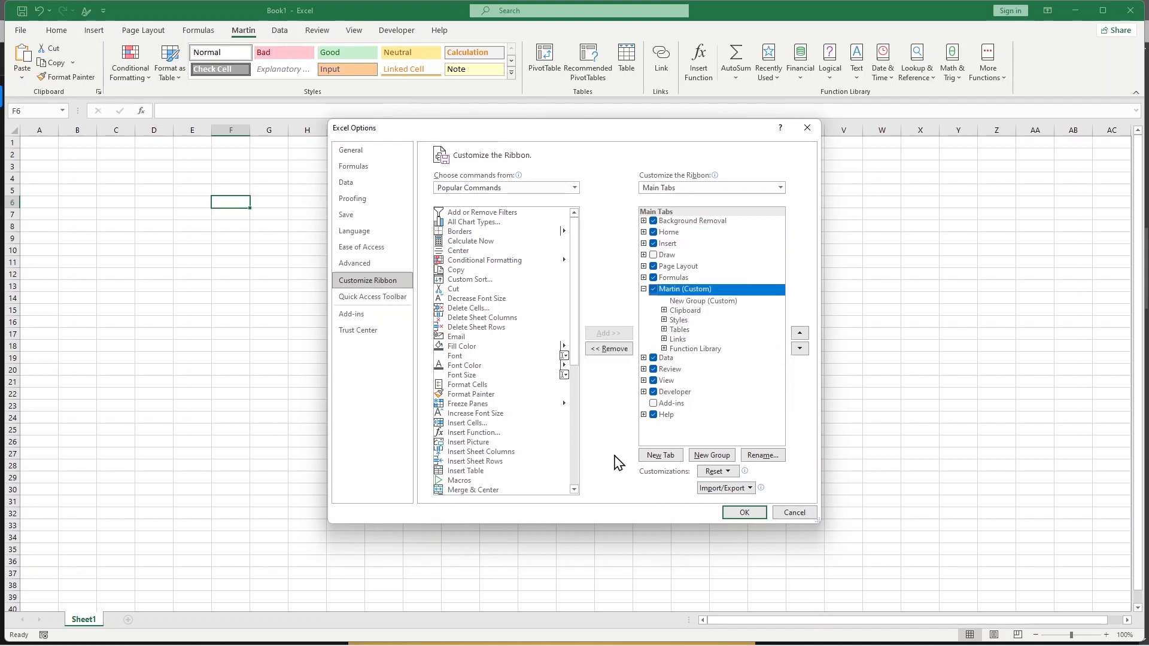
pyautogui.click(802, 334)
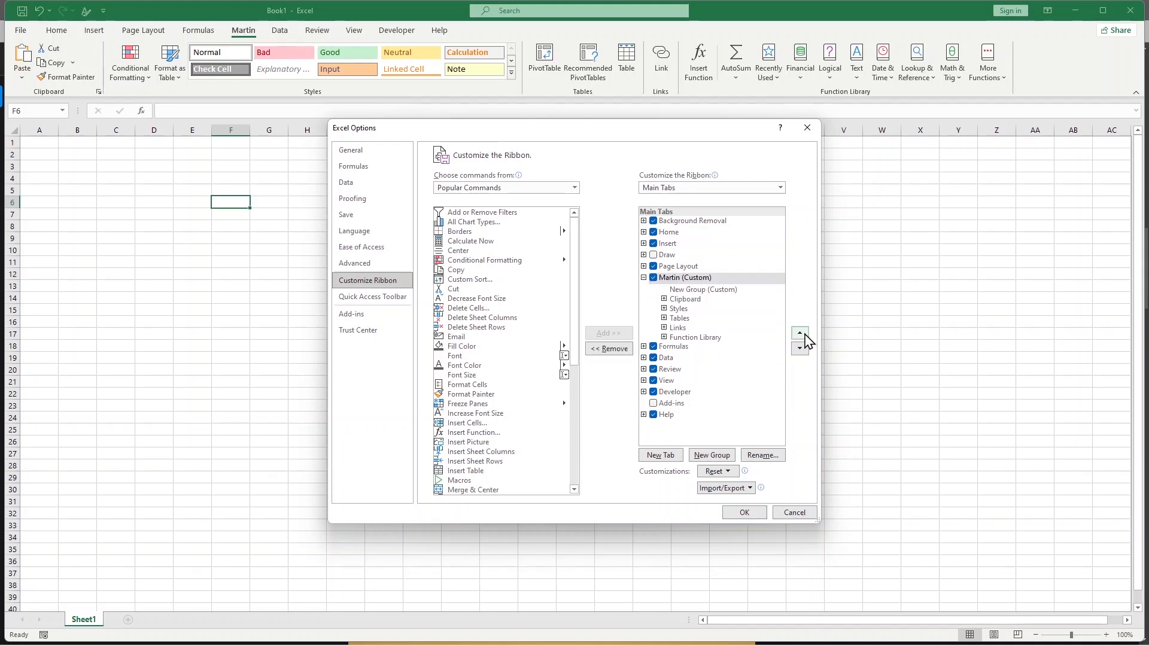
pyautogui.click(802, 333)
pyautogui.click(801, 333)
pyautogui.click(801, 333)
pyautogui.click(800, 333)
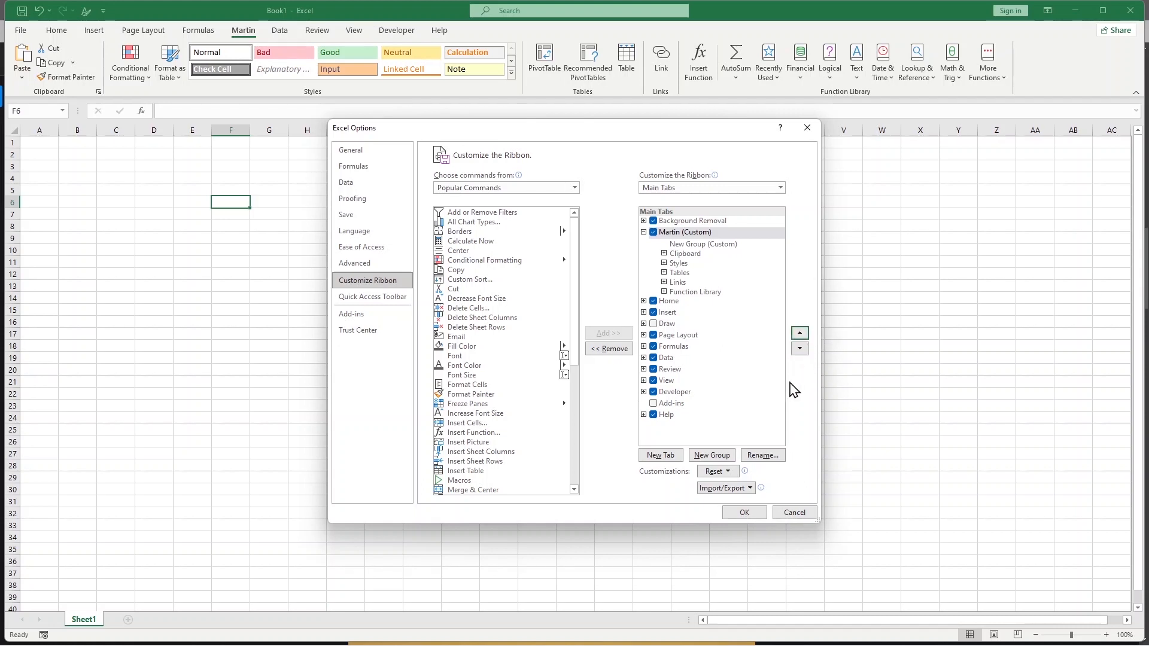
# Step: Add another new group to the custom tab, directly below its existing empty group
pyautogui.click(712, 244)
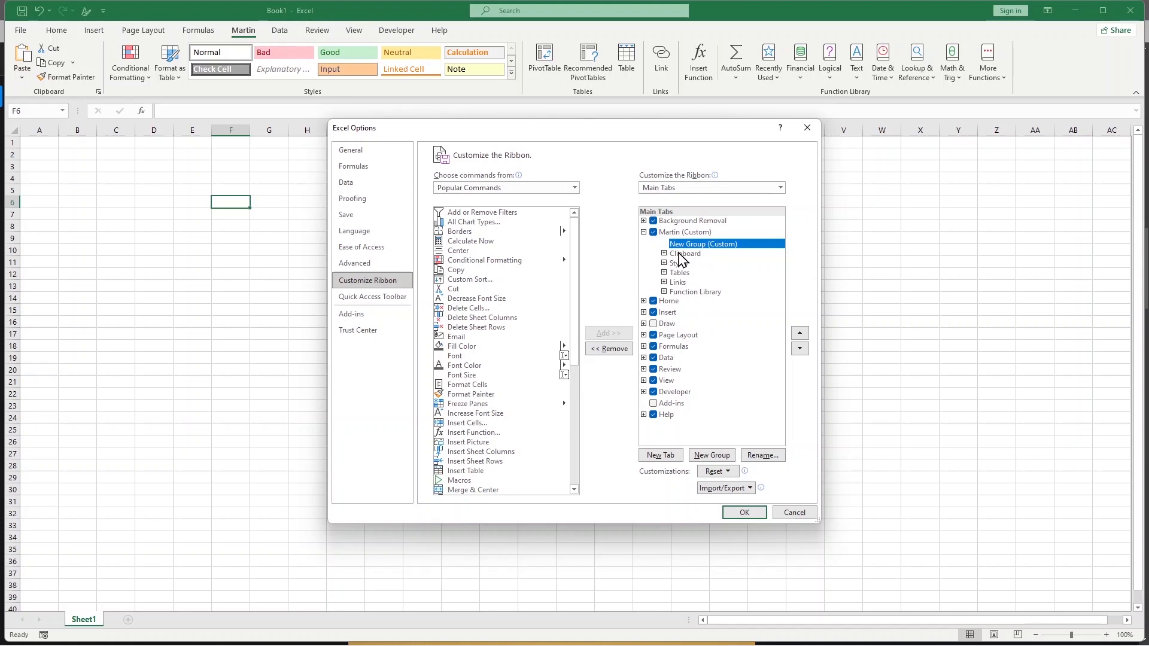
pyautogui.click(721, 457)
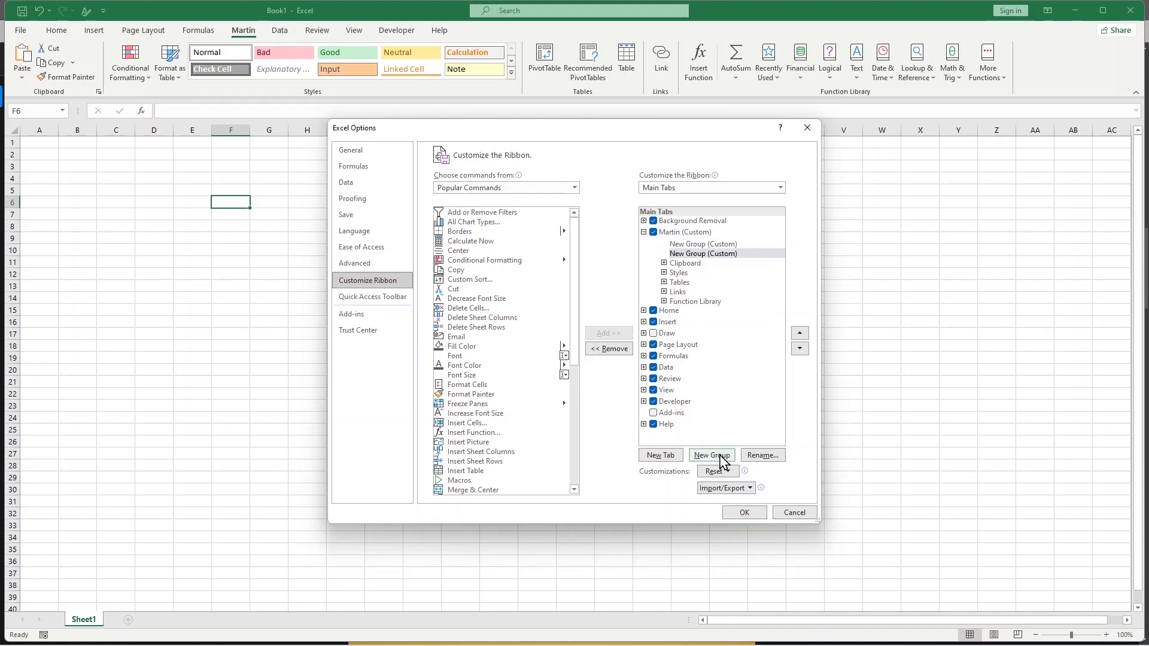
pyautogui.click(722, 252)
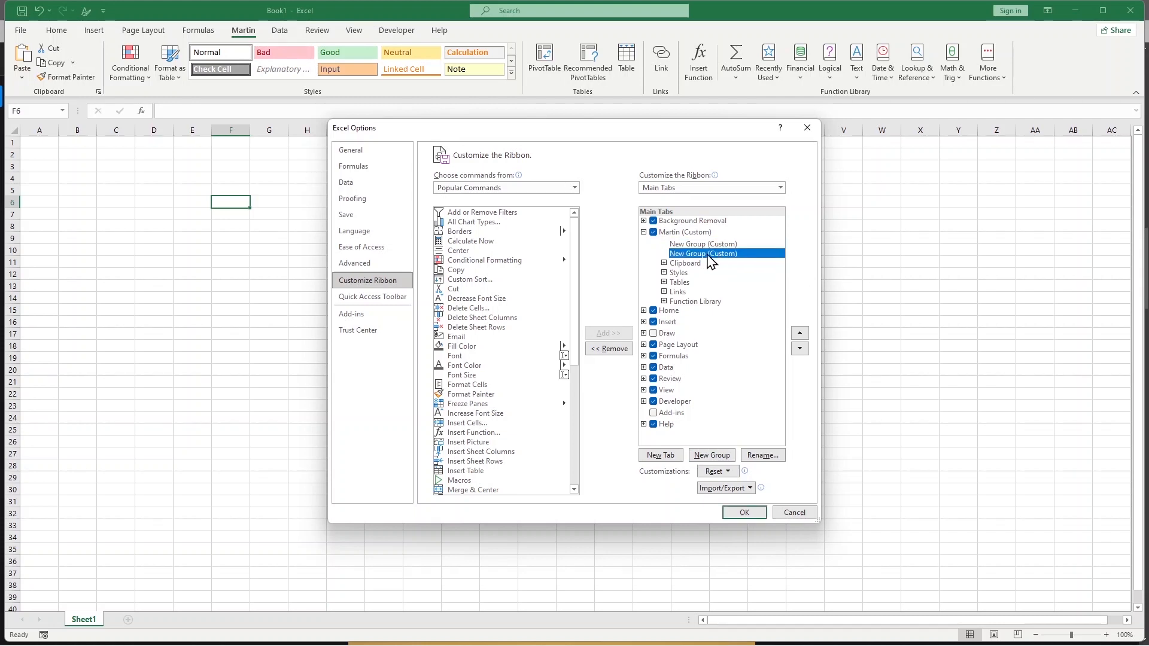
pyautogui.click(698, 244)
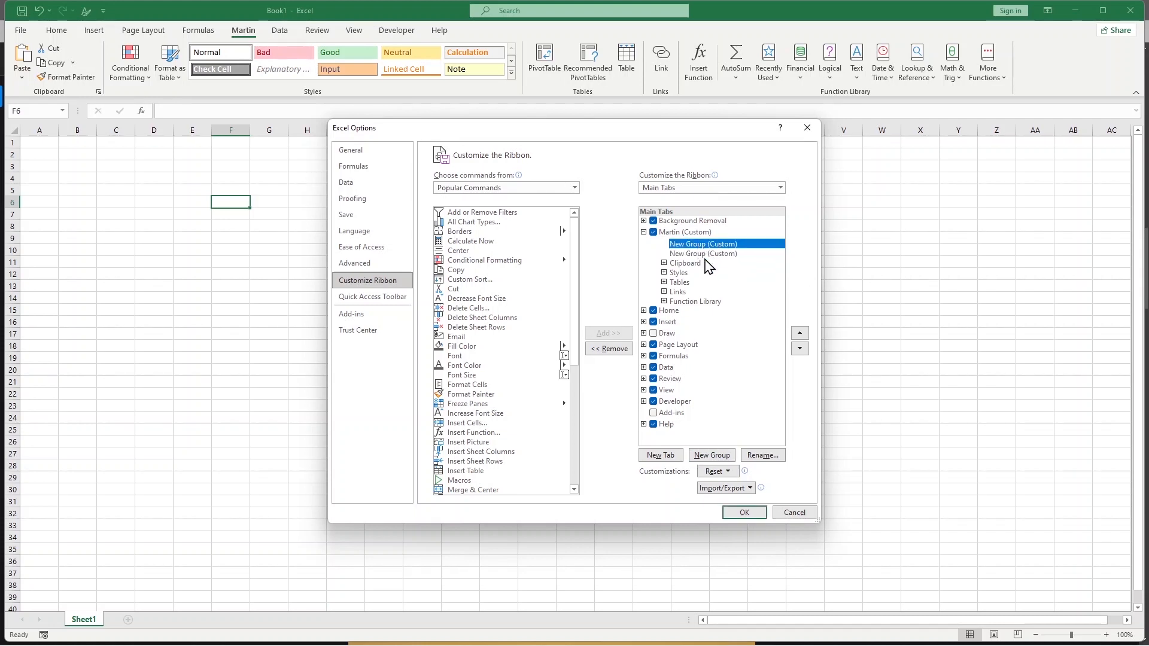
pyautogui.click(705, 254)
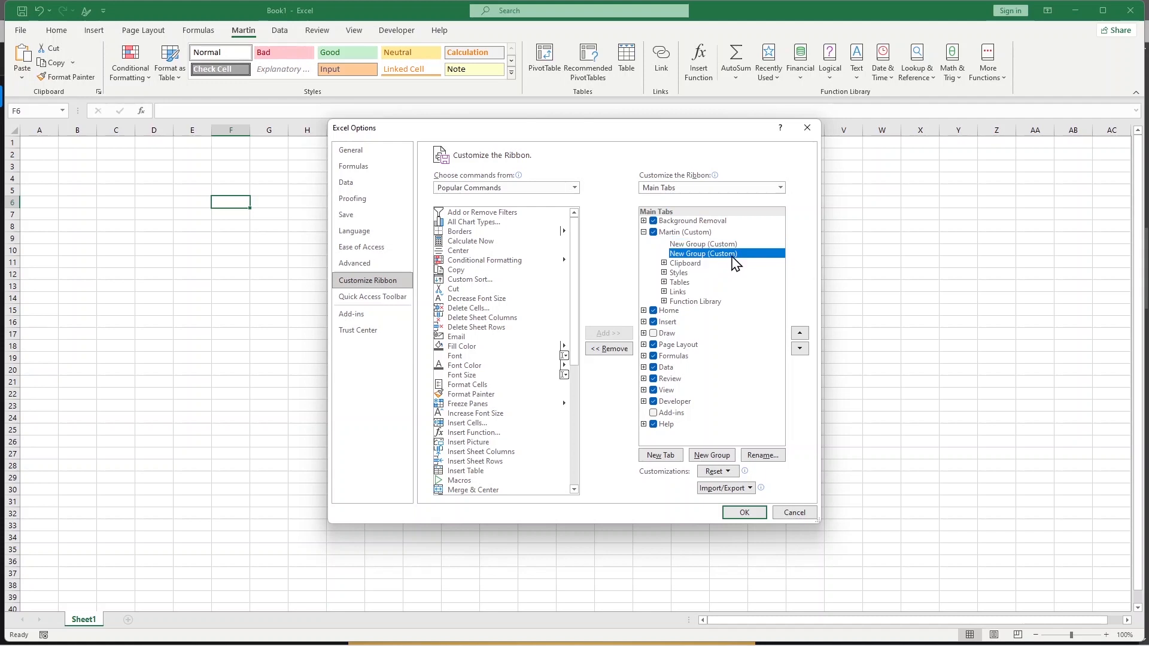
# Step: Rename the first empty group of the custom tab "M T" and apply the ribbon changes
pyautogui.click(709, 244)
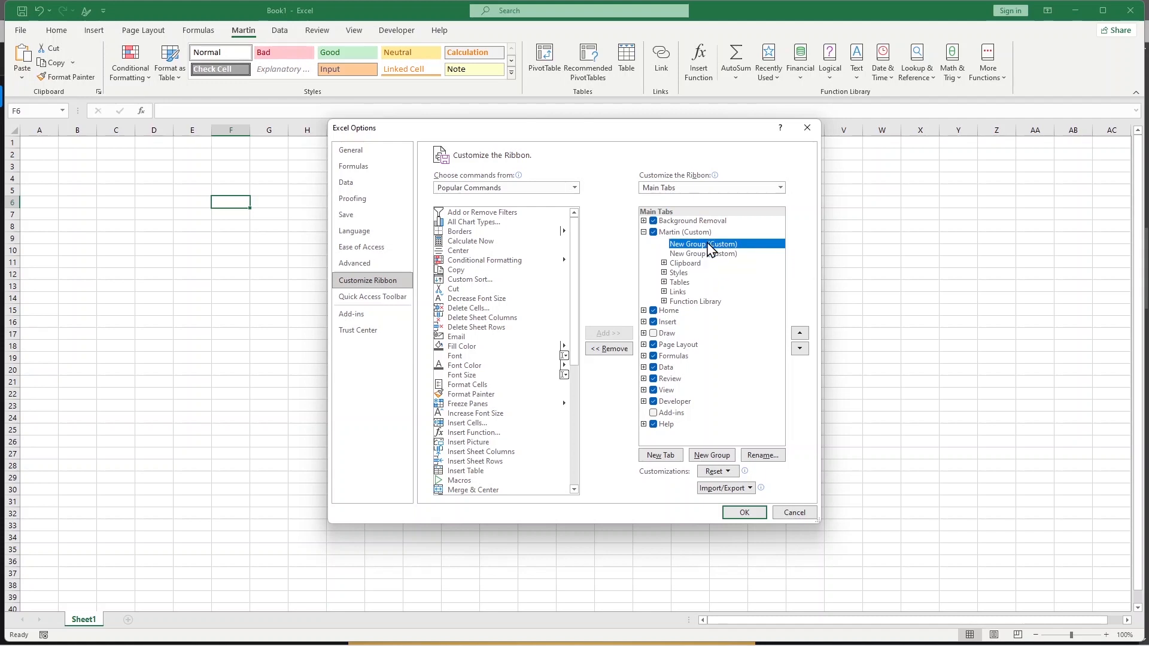
pyautogui.click(763, 455)
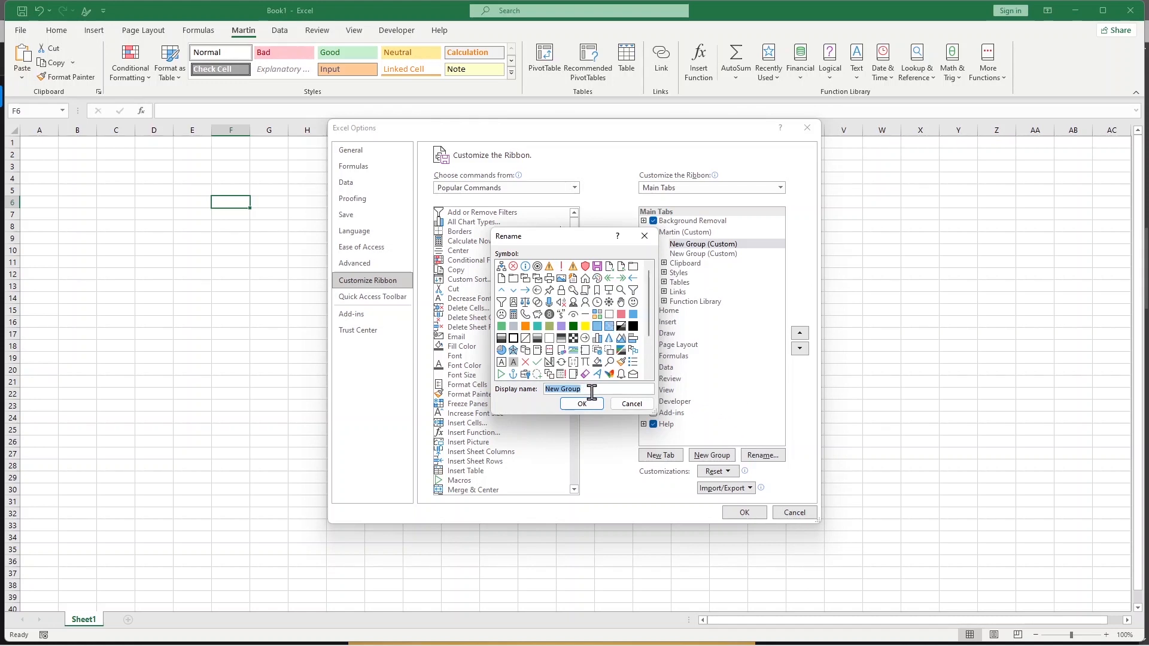
pyautogui.press('BackSpace')
pyautogui.moveTo(647, 319); pyautogui.dragTo(646, 361)
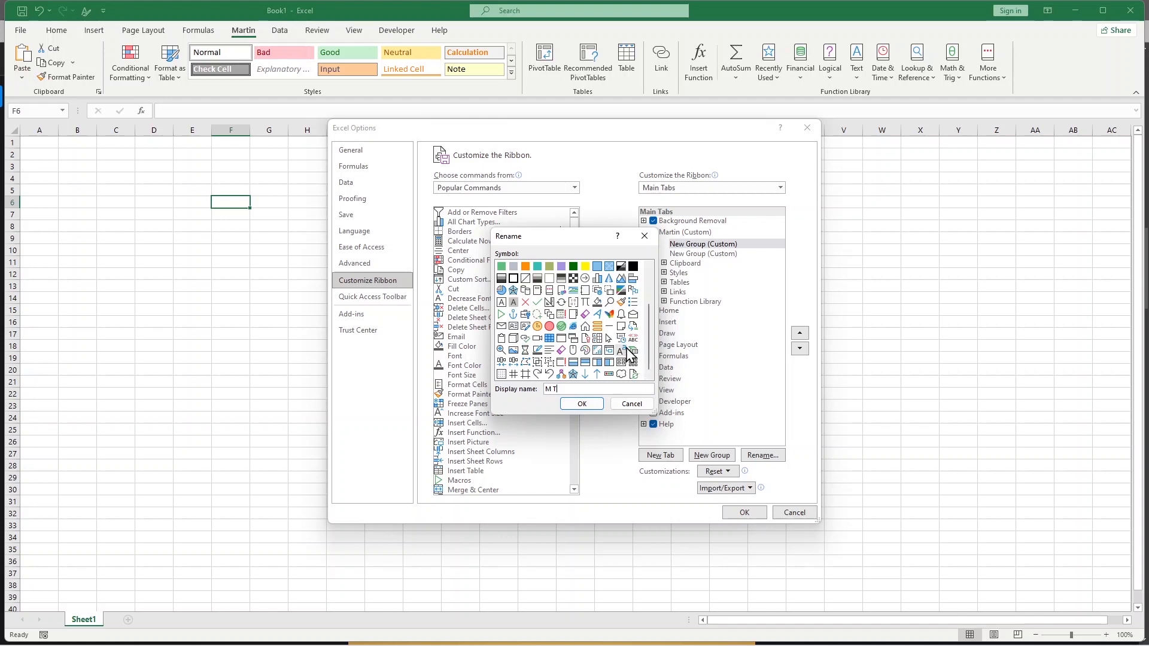
pyautogui.scroll(2, 563, 329)
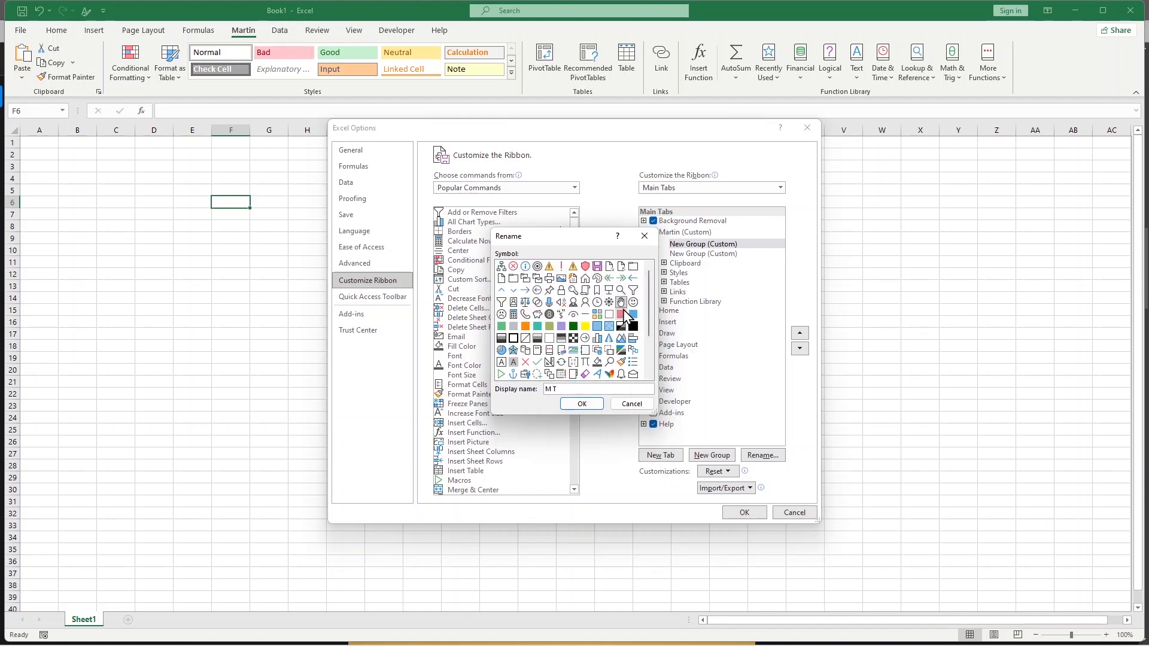
pyautogui.click(582, 403)
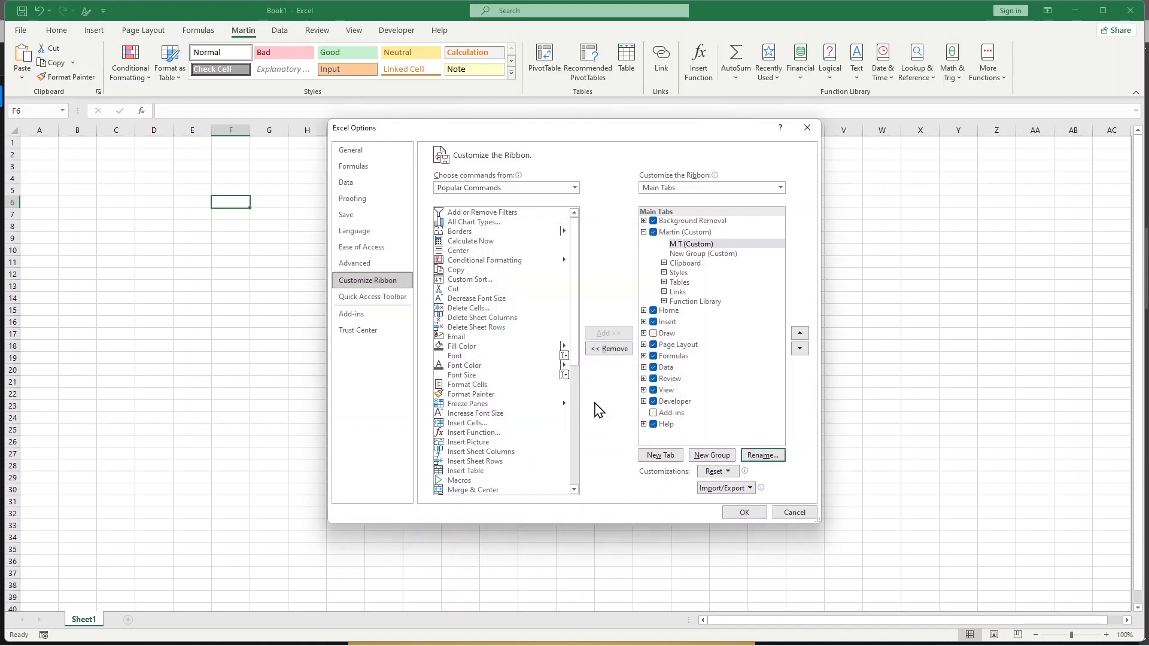
pyautogui.click(750, 513)
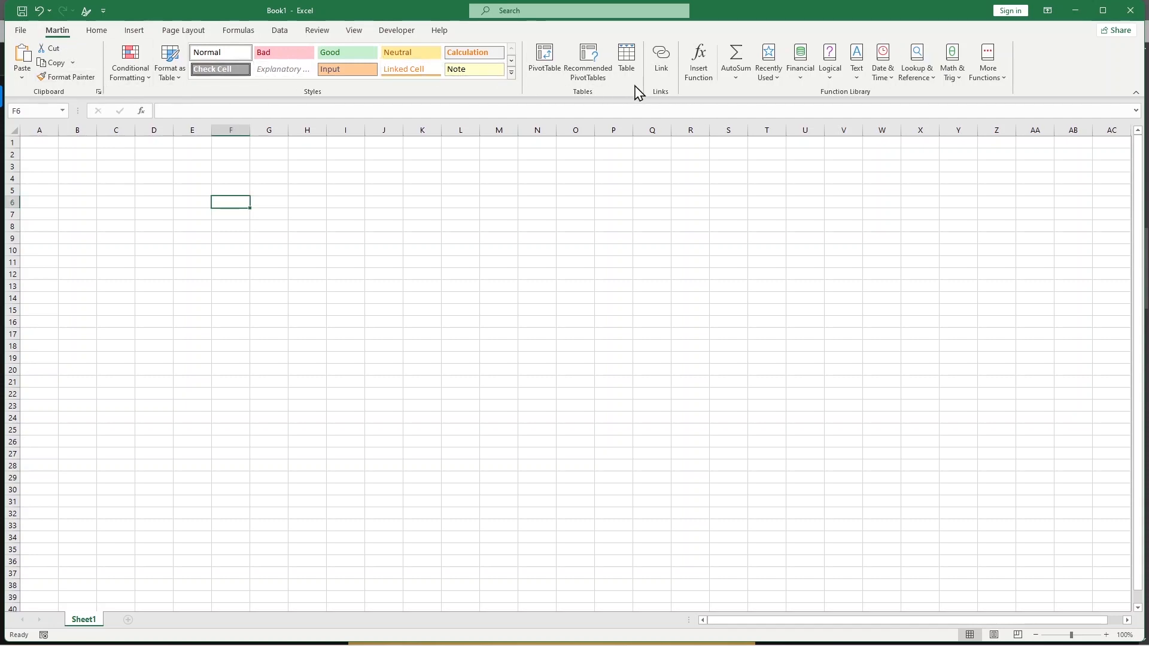
pyautogui.click(99, 92)
pyautogui.click(99, 91)
# Step: Reopen the ribbon customization options and add the Paste command from Popular Commands to the M T group
pyautogui.rightClick(1044, 67)
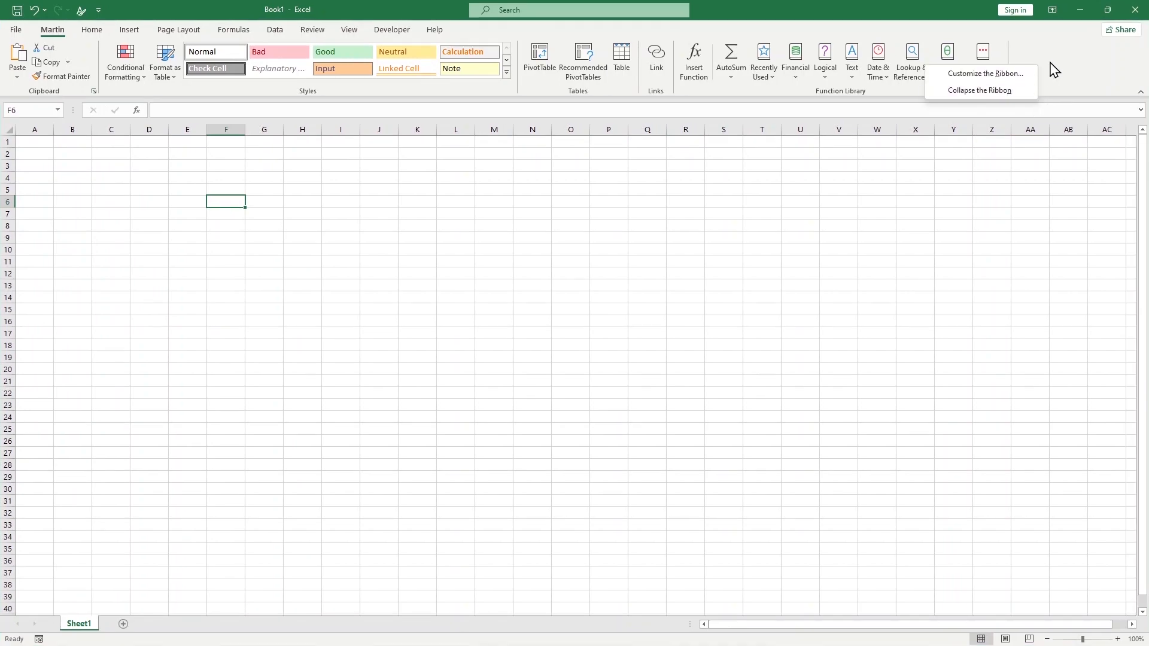
pyautogui.click(1030, 74)
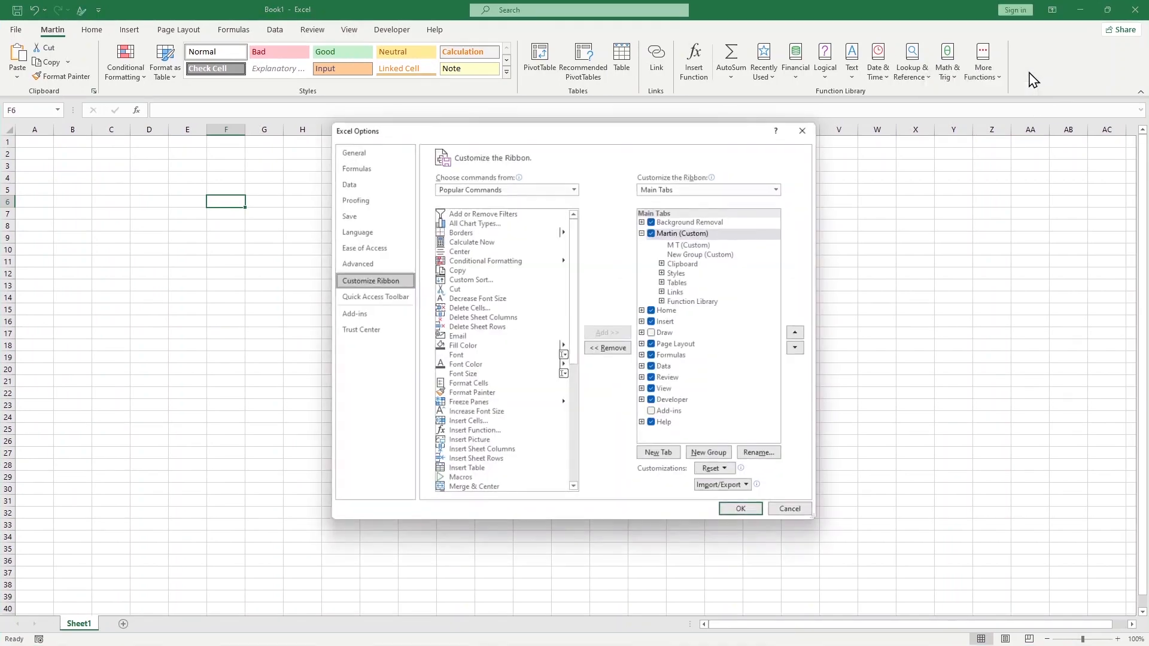
pyautogui.click(689, 245)
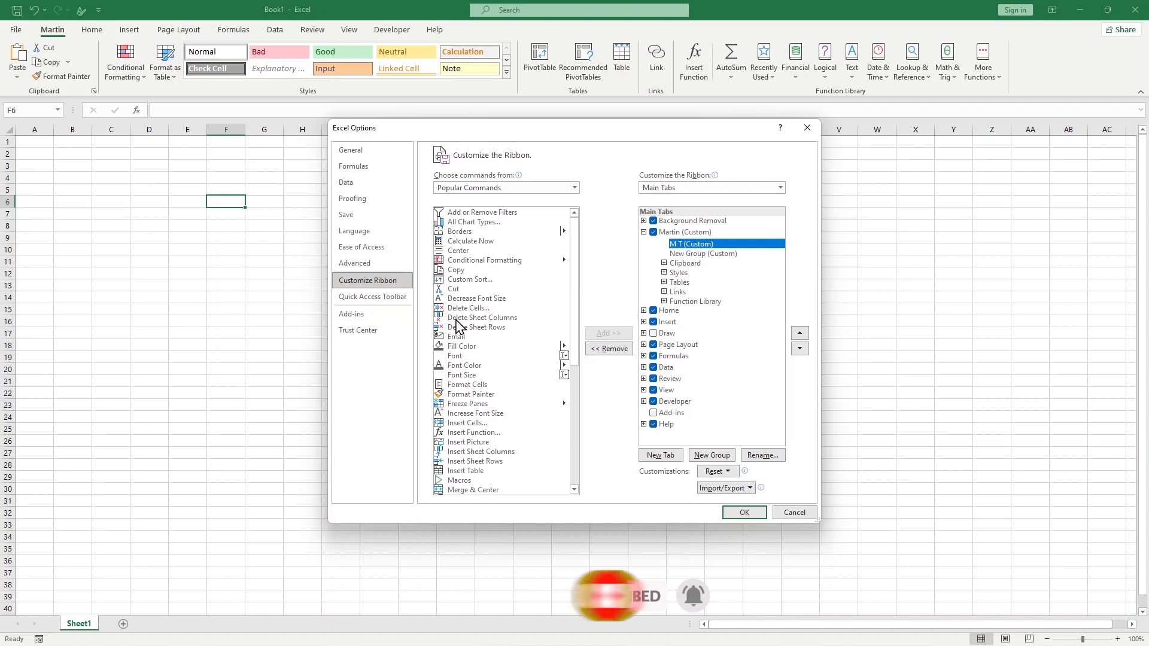
pyautogui.click(470, 251)
pyautogui.click(468, 298)
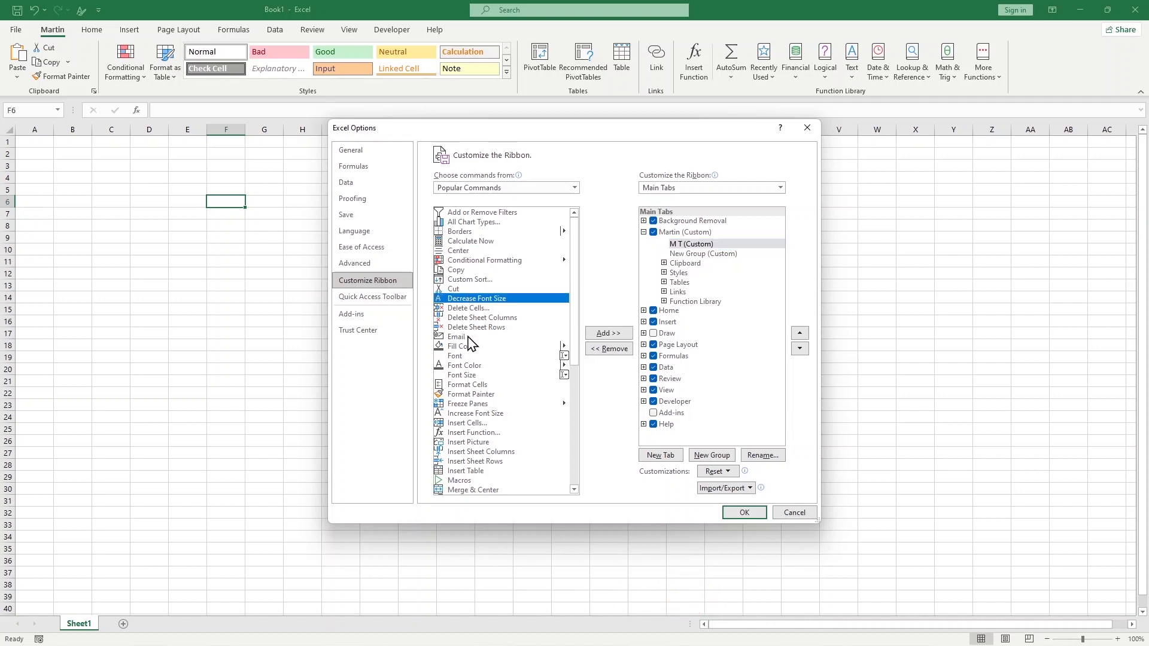
pyautogui.scroll(-8, 479, 341)
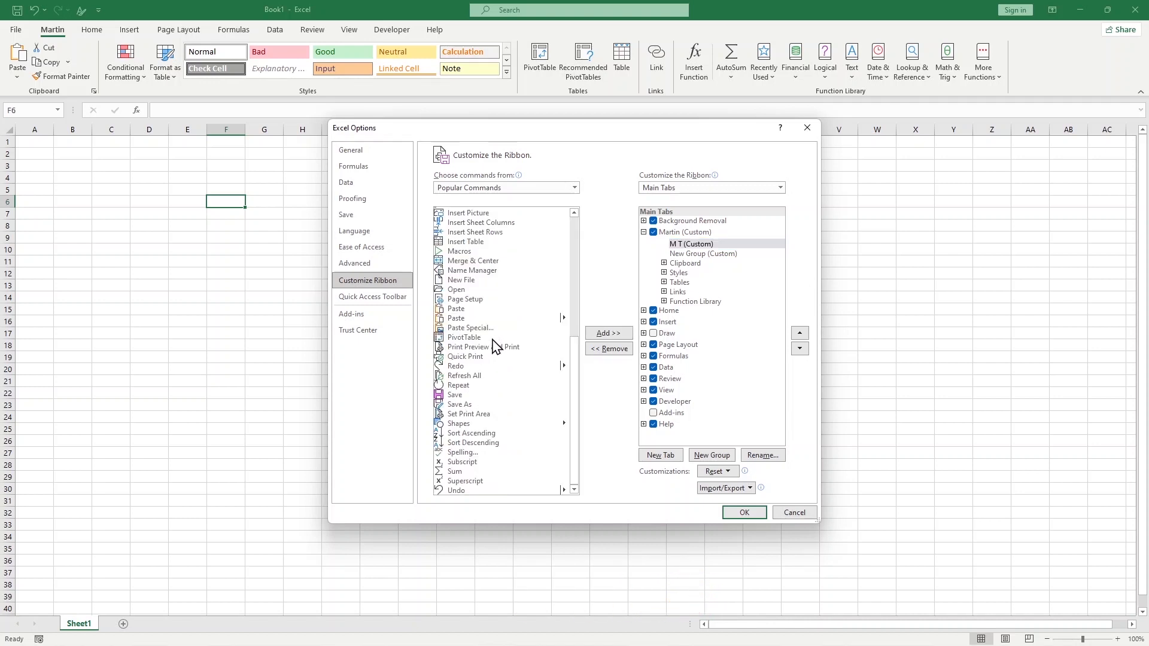
pyautogui.click(456, 309)
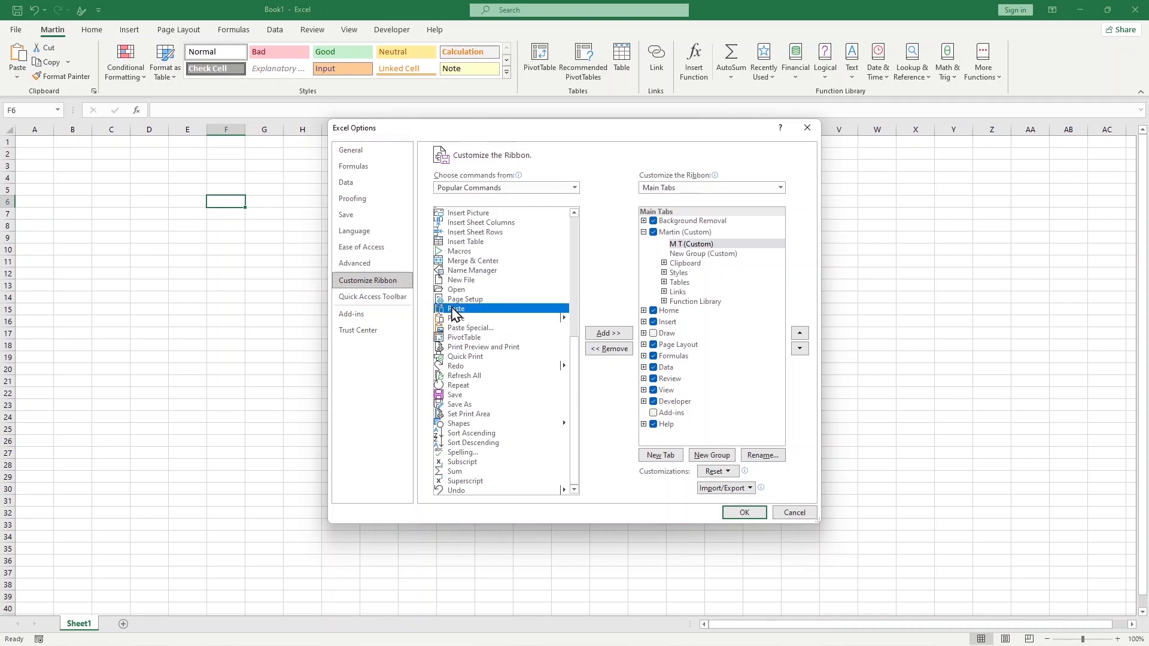
pyautogui.click(621, 329)
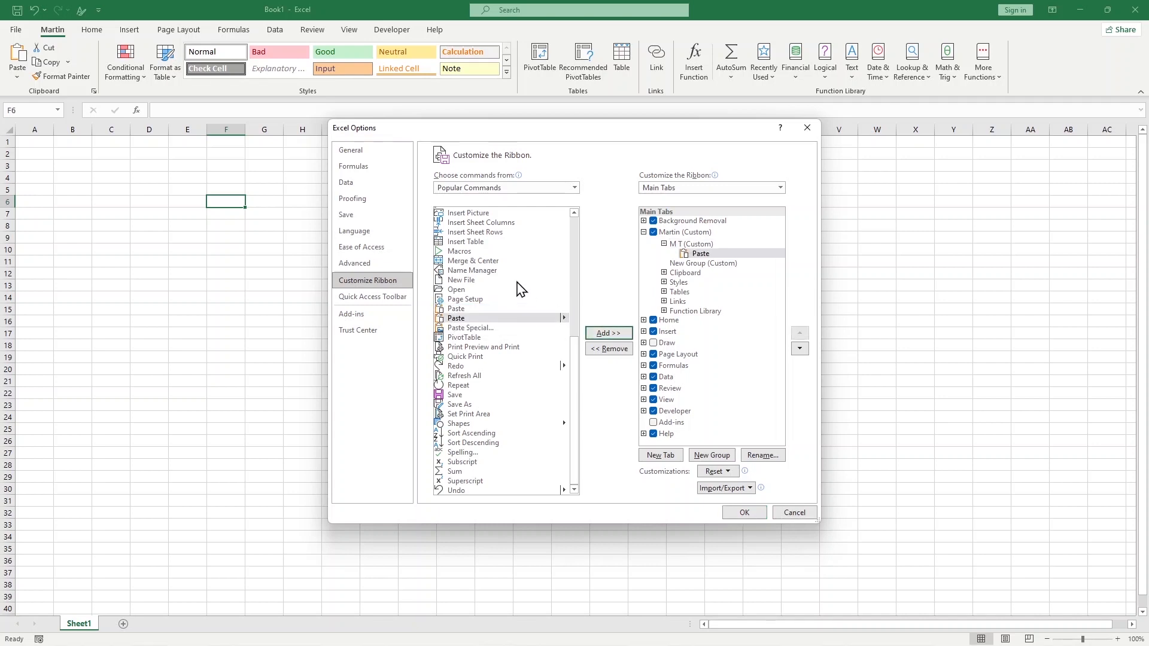
# Step: Add the Open and Cut commands from Popular Commands to the M T group
pyautogui.scroll(3, 520, 287)
pyautogui.click(452, 366)
pyautogui.click(607, 333)
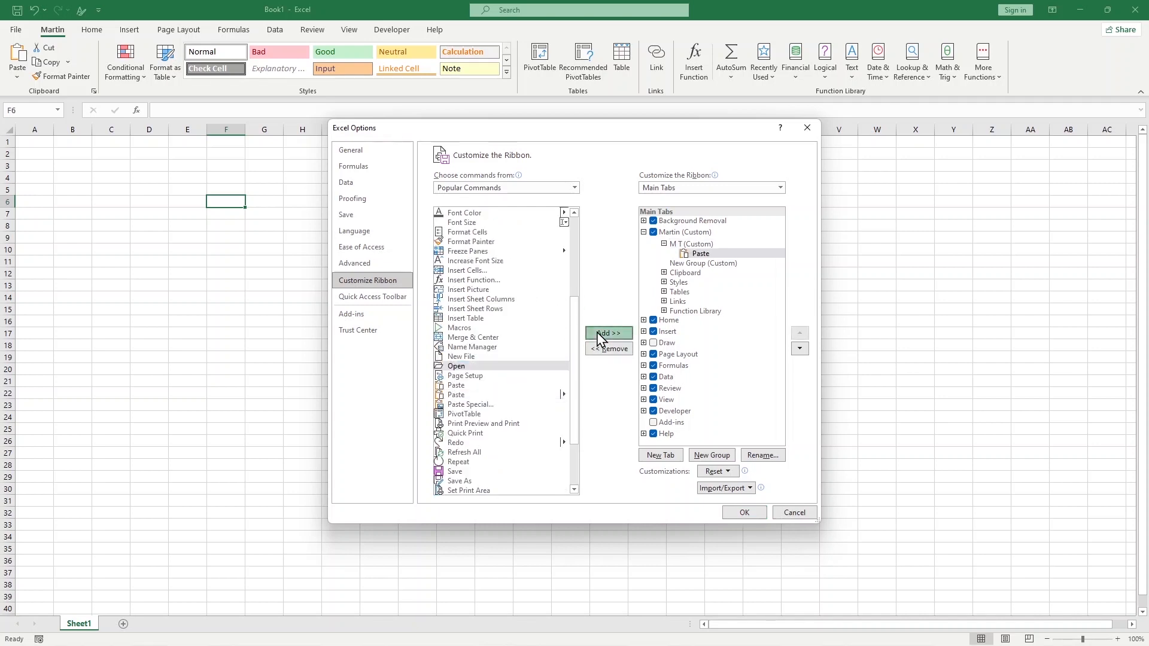
pyautogui.scroll(5, 483, 323)
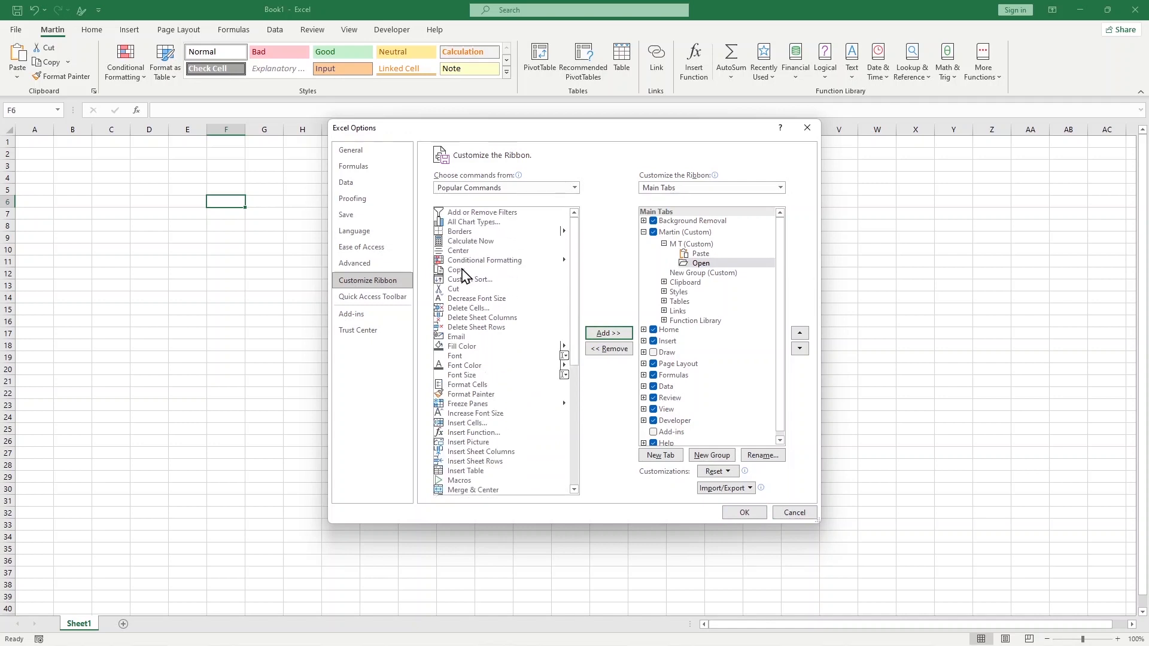
pyautogui.click(453, 289)
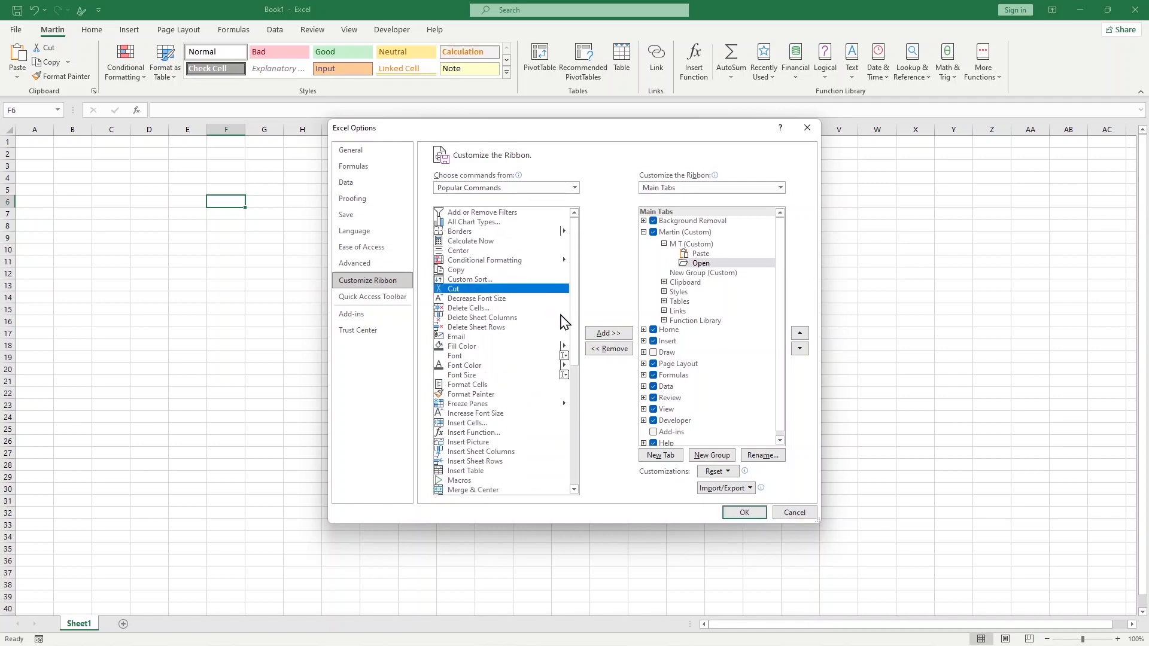
pyautogui.click(609, 332)
# Step: Switch the command source to All Commands and add the Binary Workbook command to the M T group
pyautogui.scroll(-8, 556, 333)
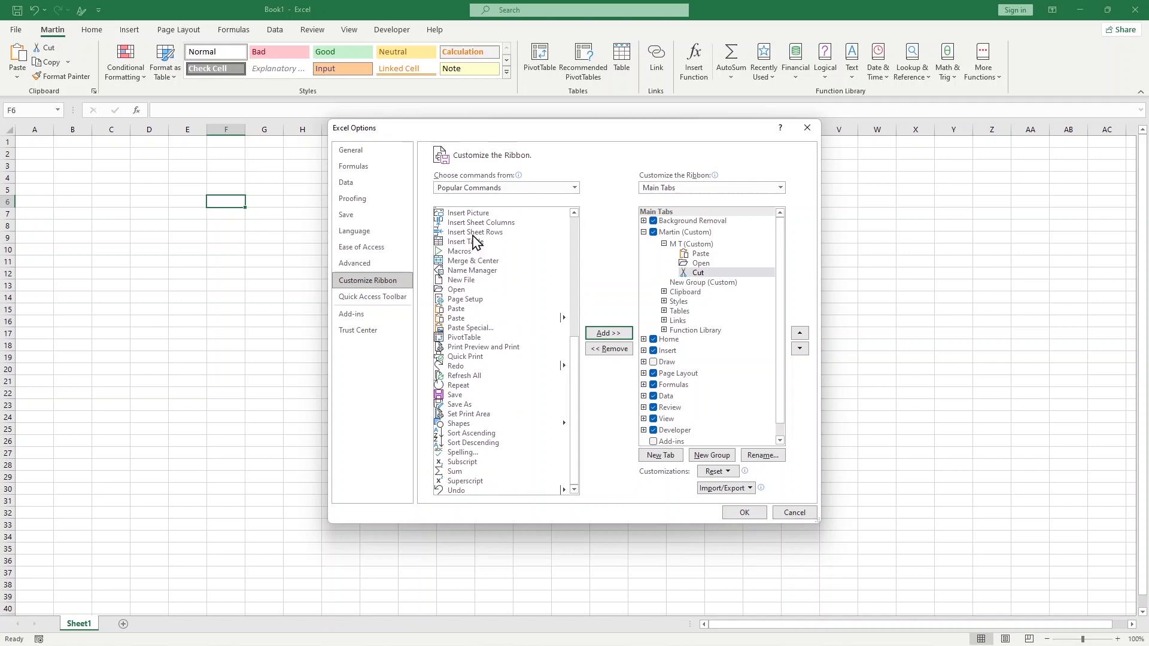
pyautogui.click(546, 188)
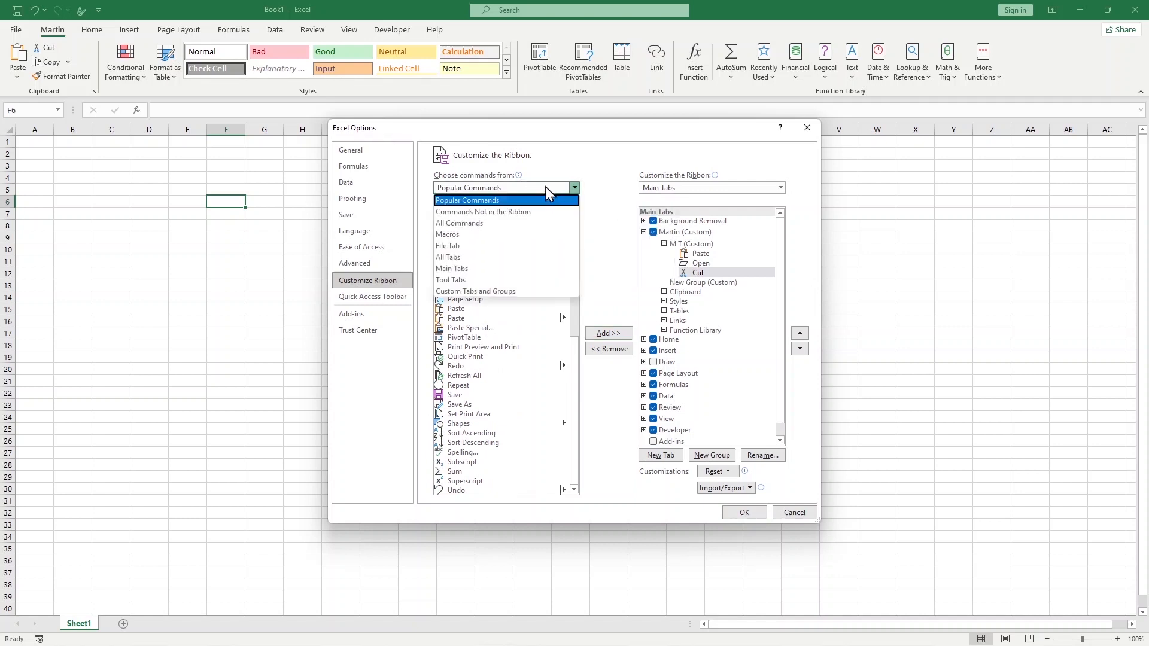
pyautogui.click(482, 224)
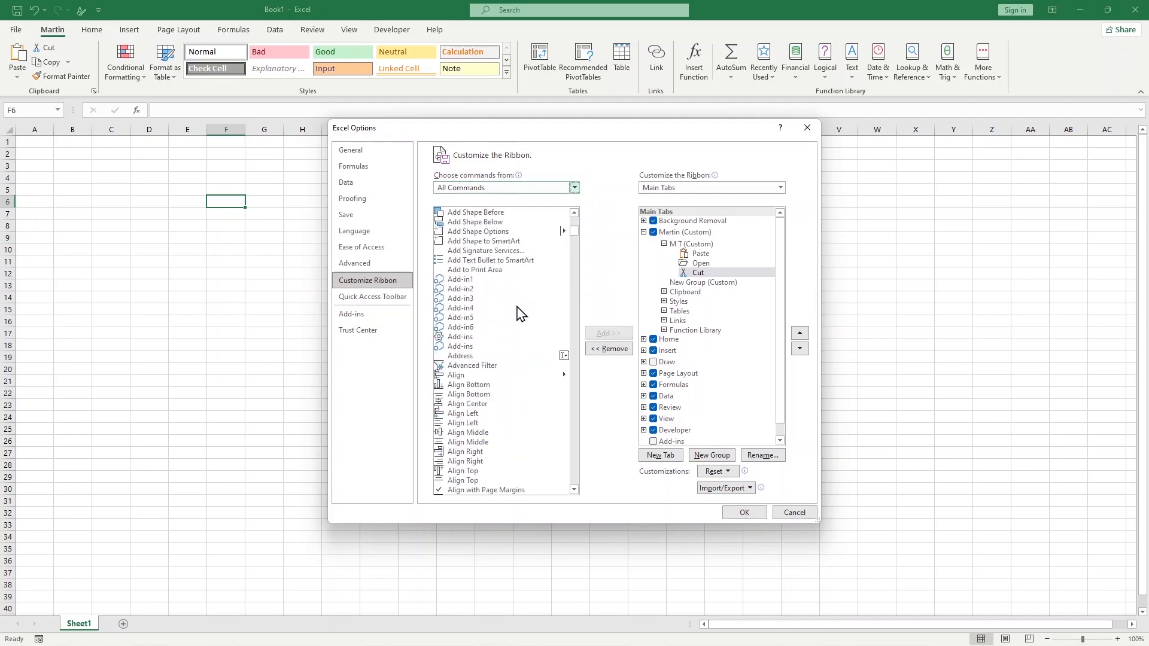
pyautogui.scroll(-20, 519, 312)
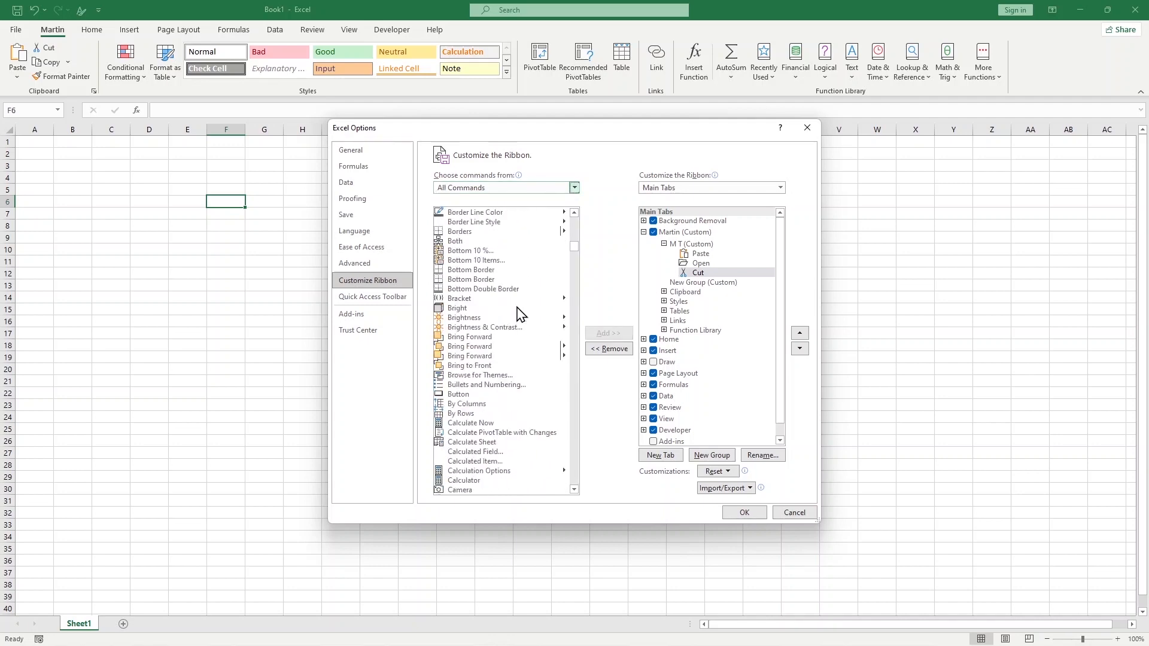
pyautogui.scroll(-2, 519, 312)
pyautogui.scroll(7, 519, 313)
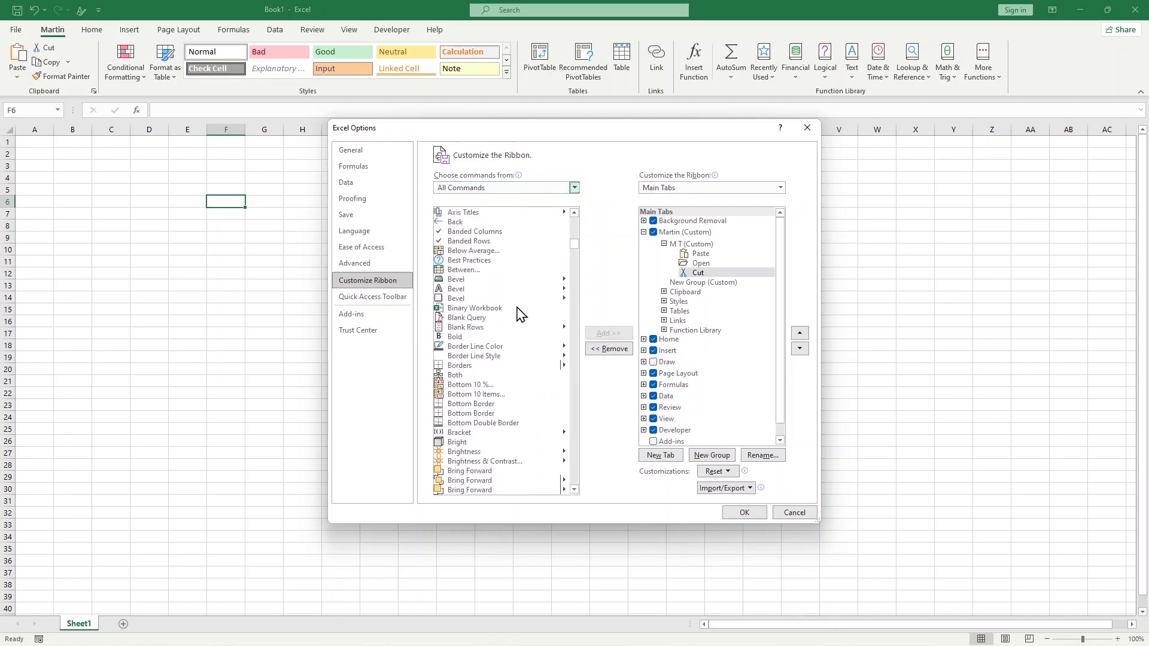
pyautogui.click(479, 308)
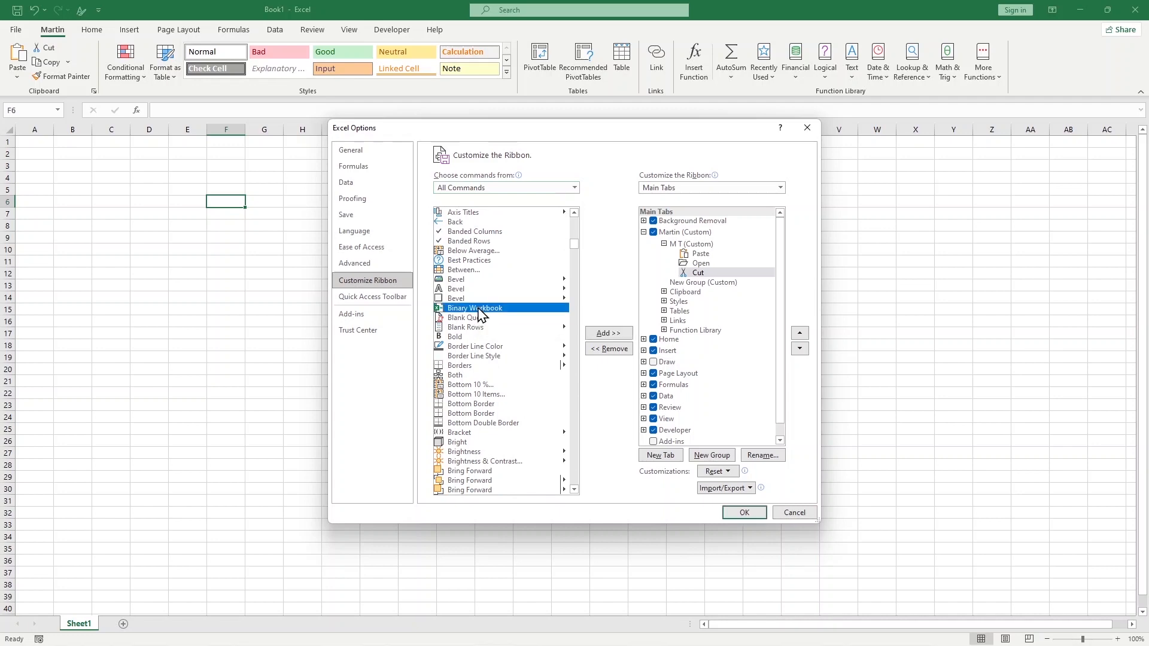
pyautogui.click(599, 333)
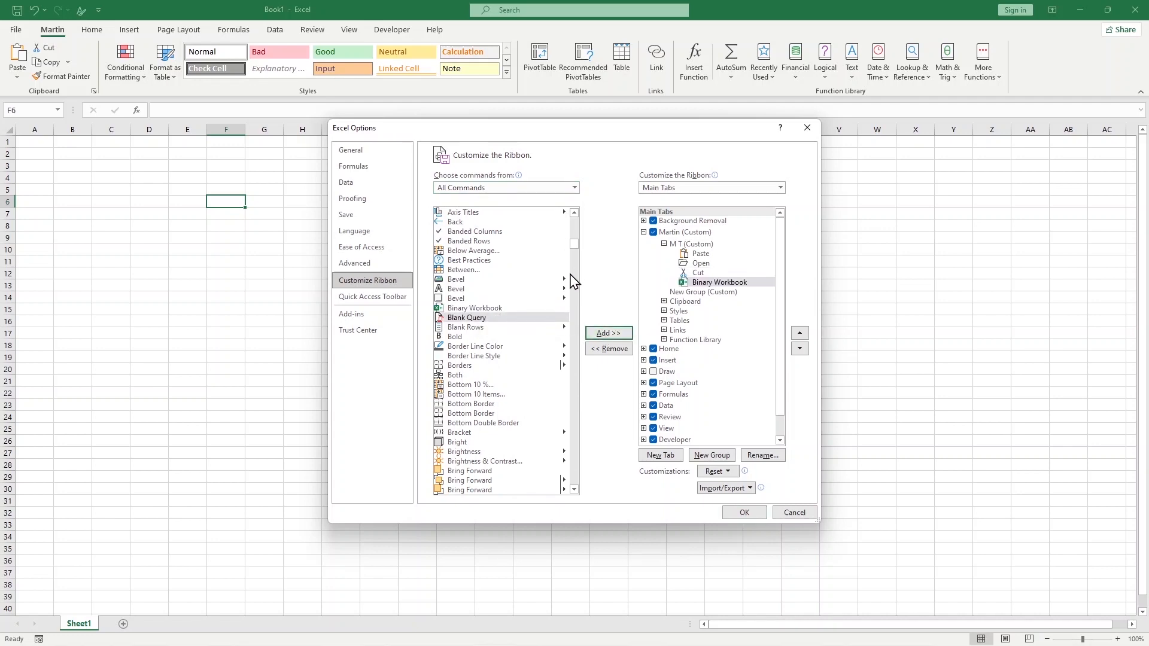
# Step: Add the Trace Error command from All Commands to the M T group
pyautogui.moveTo(574, 246); pyautogui.dragTo(572, 430)
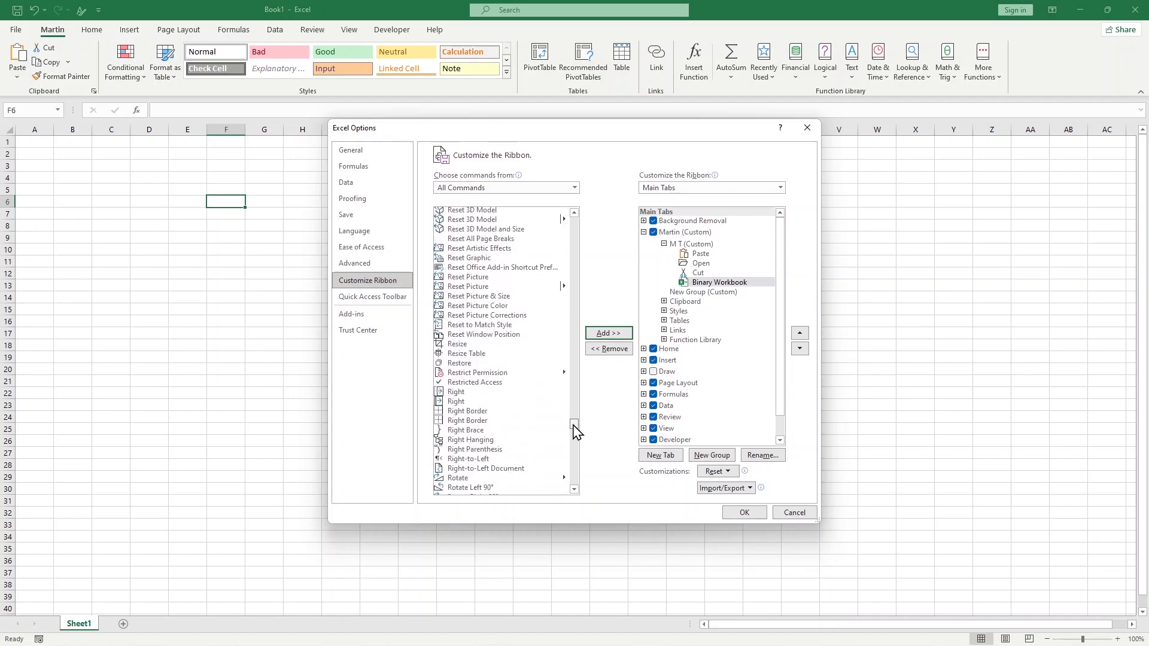
pyautogui.scroll(-8, 521, 410)
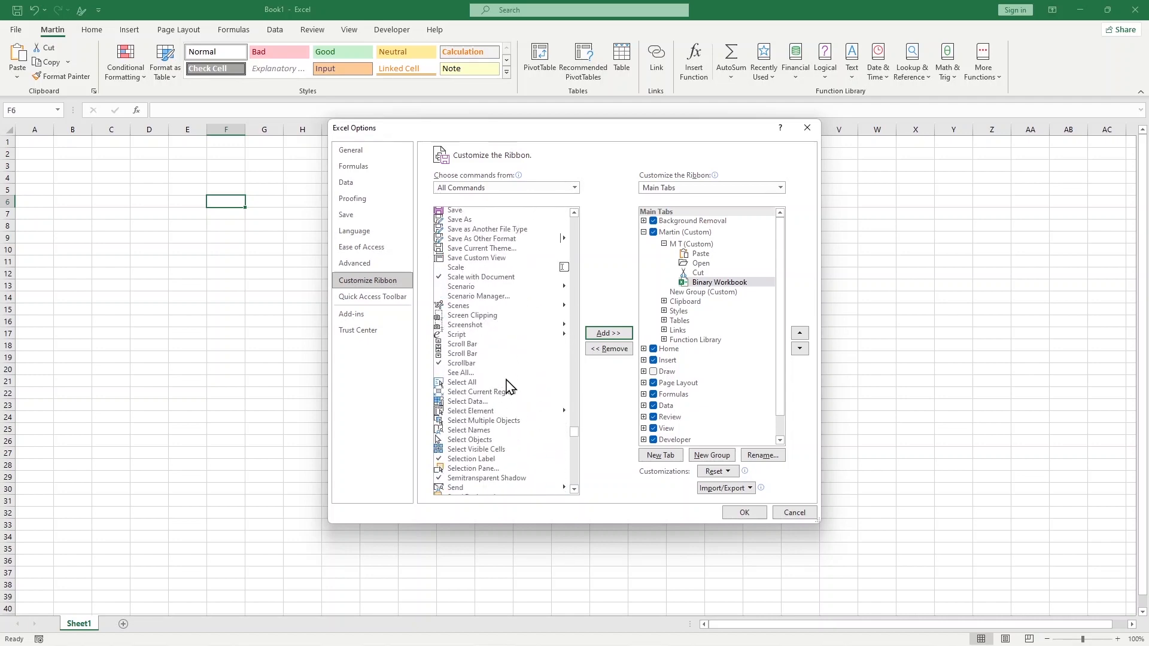
pyautogui.scroll(-20, 508, 385)
pyautogui.click(465, 306)
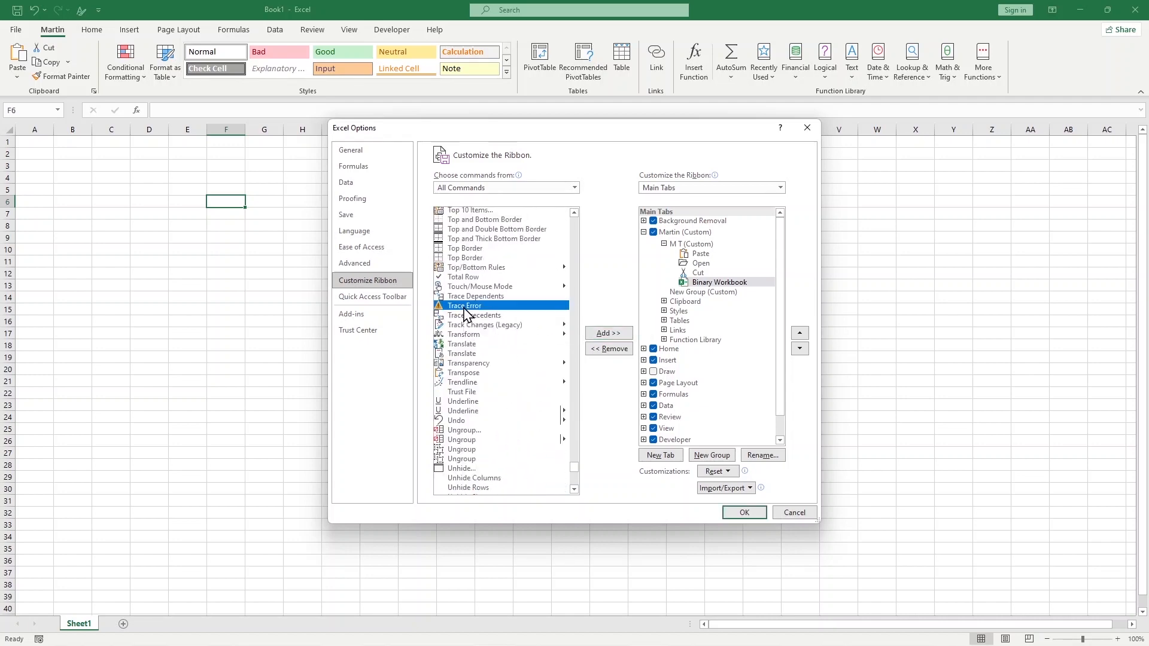
pyautogui.click(616, 340)
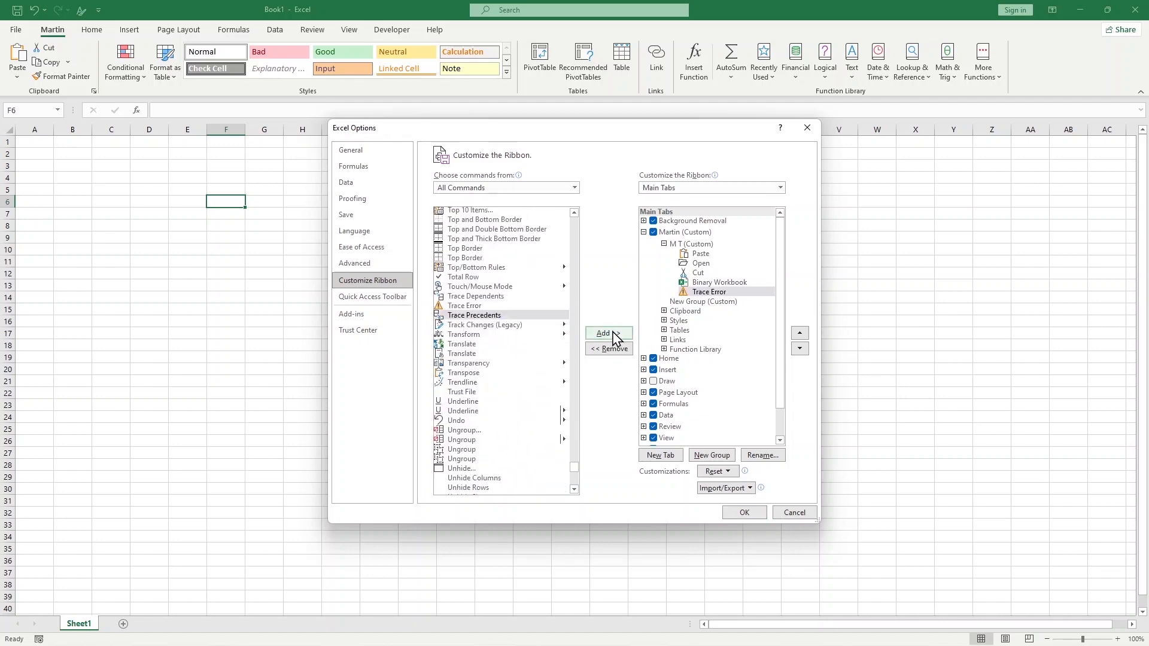
# Step: Collapse the M T group in the custom tab, apply the ribbon changes, and select cell H6
pyautogui.click(664, 244)
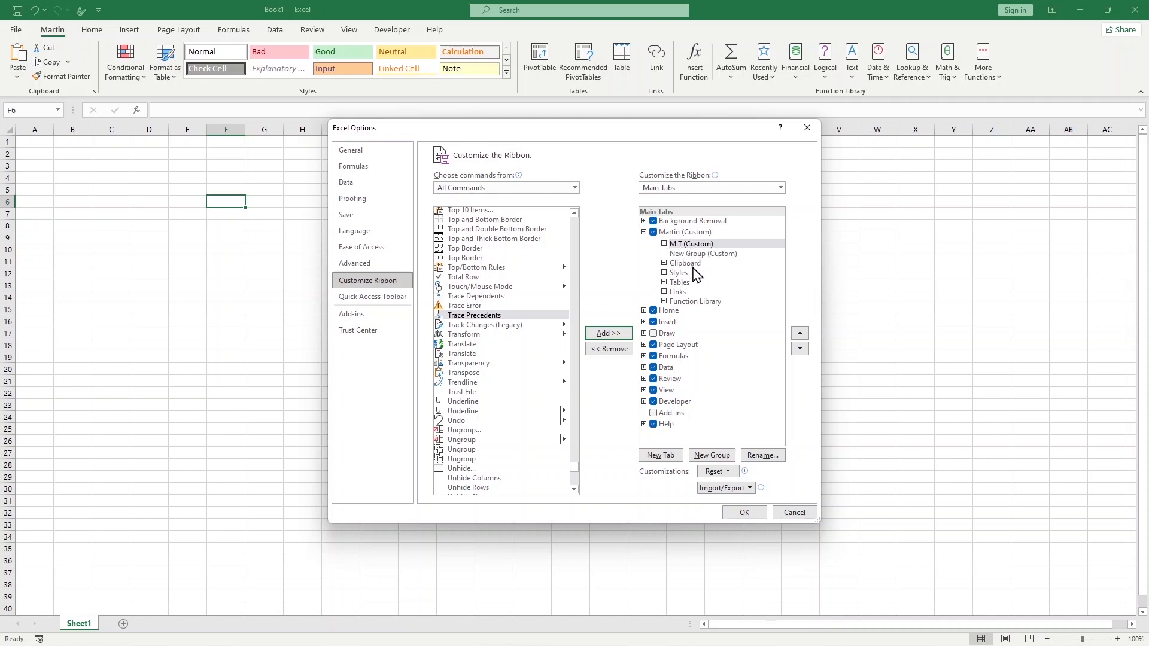
pyautogui.click(744, 513)
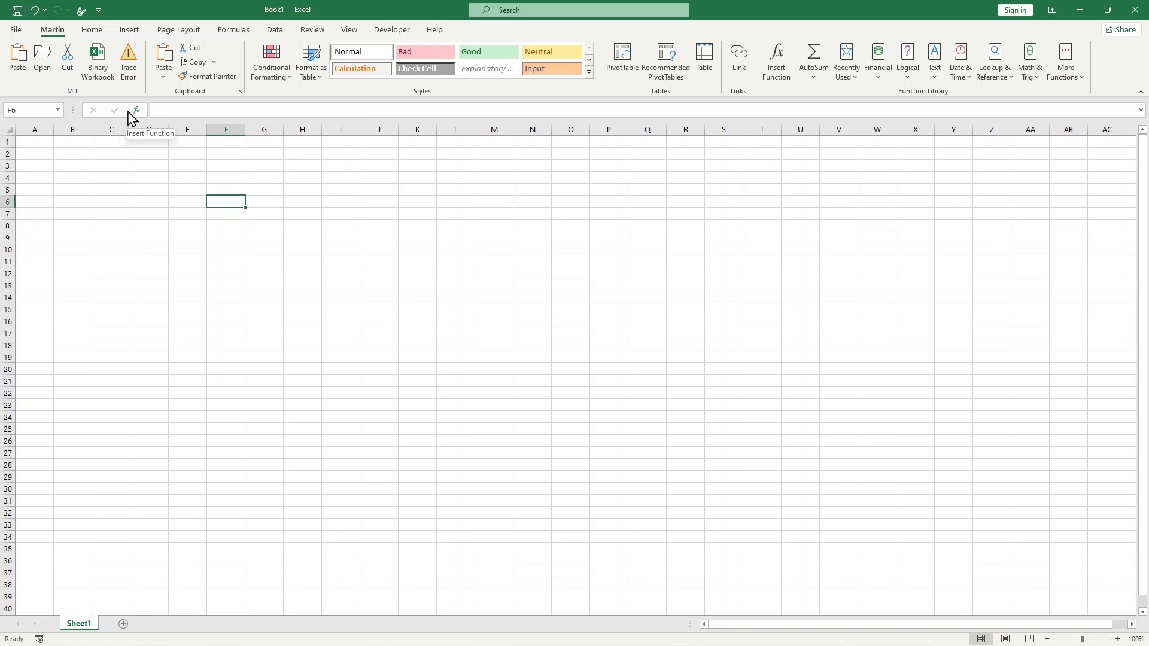
pyautogui.click(302, 205)
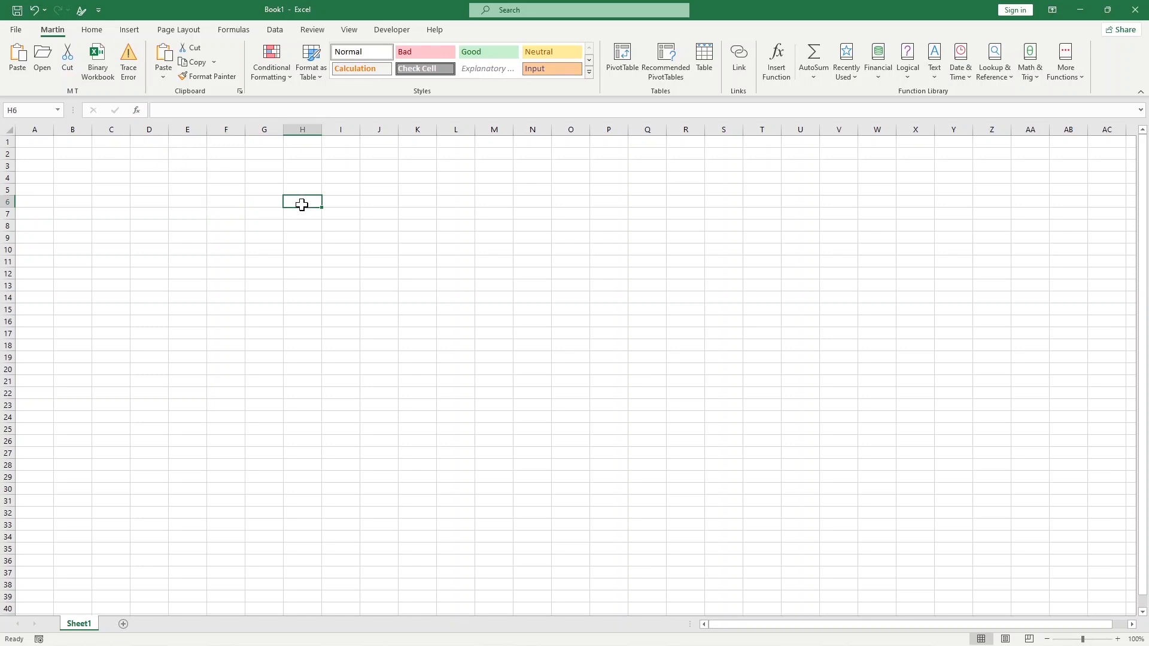